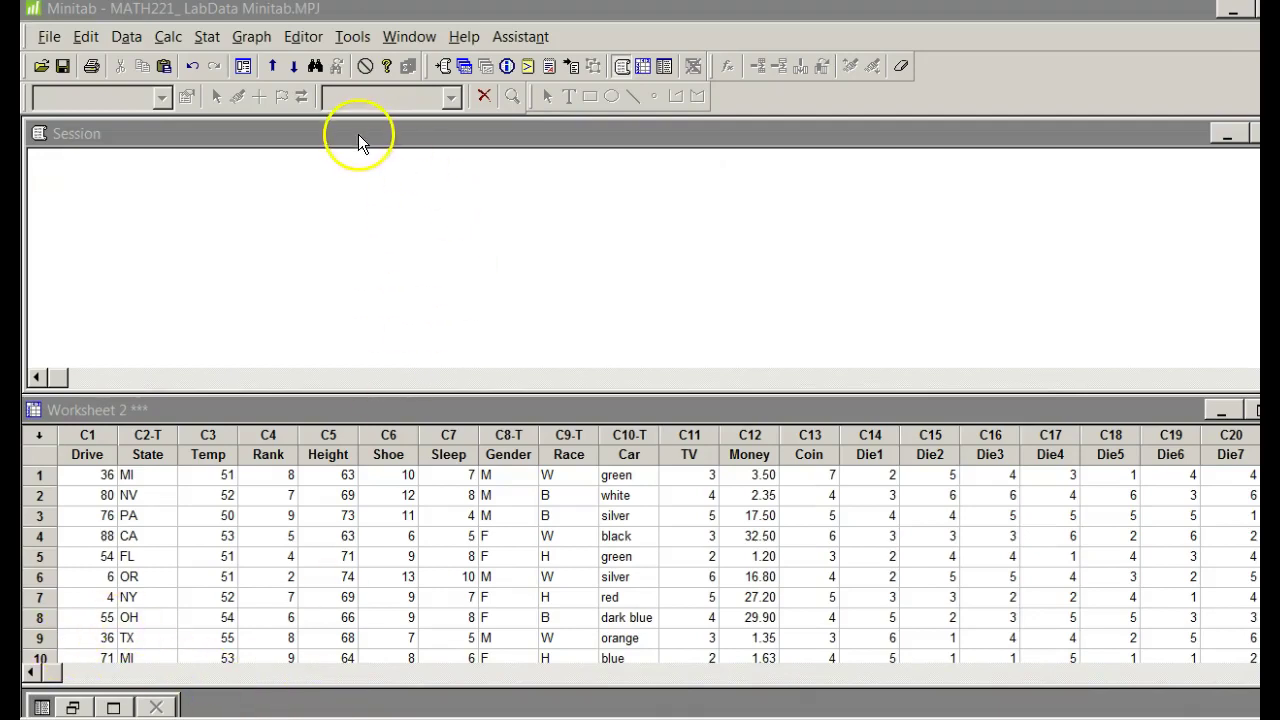
# - Create a pie chart using the Car column (C10) as the categorical variable
pyautogui.click(252, 37)
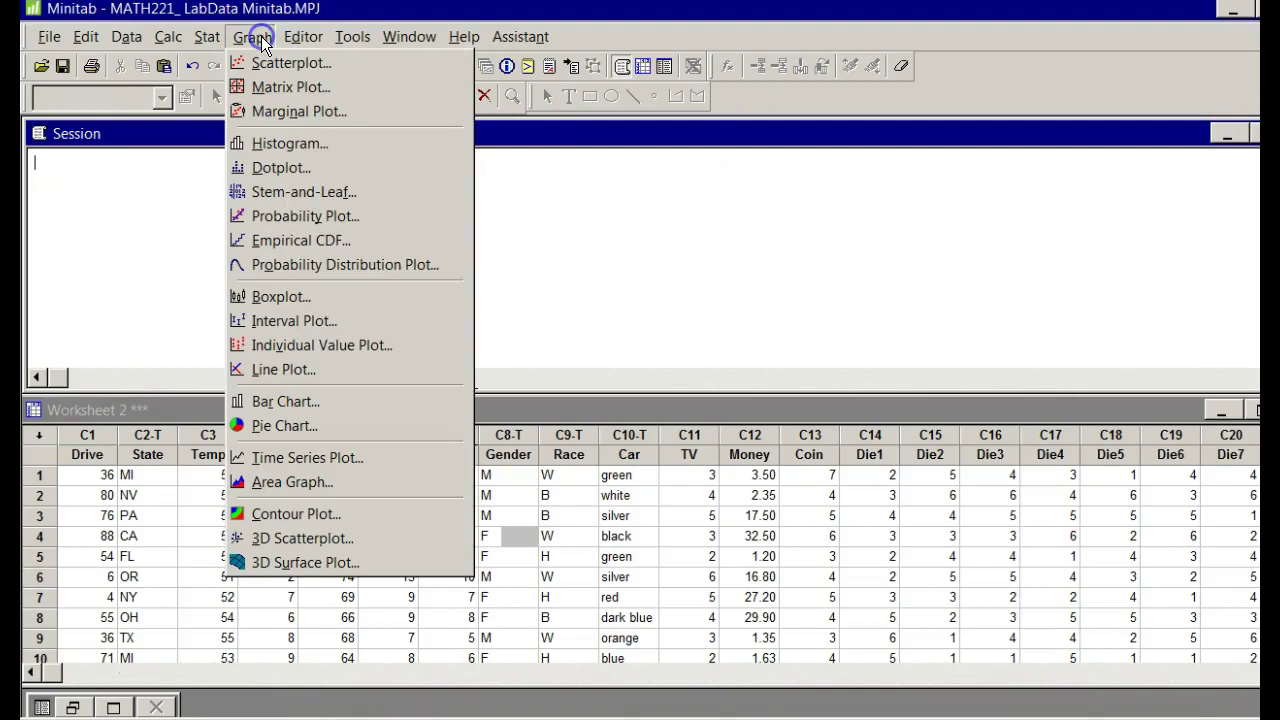
pyautogui.click(304, 427)
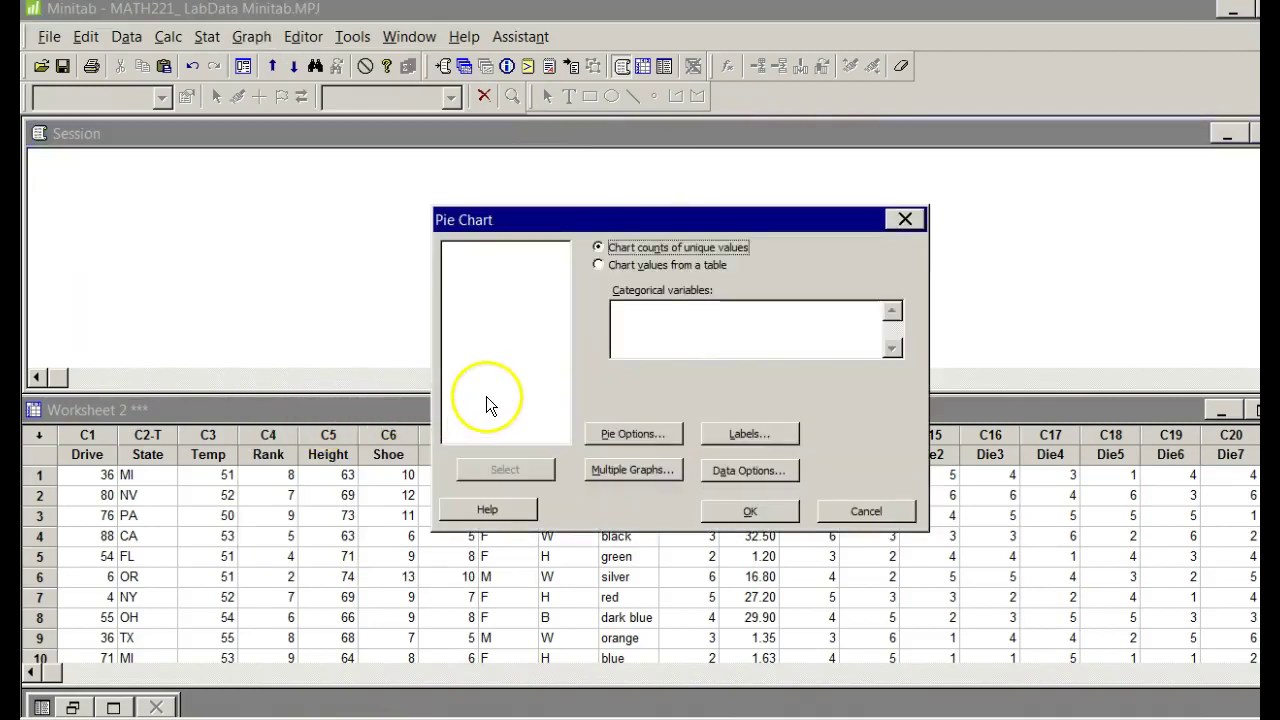
pyautogui.click(652, 331)
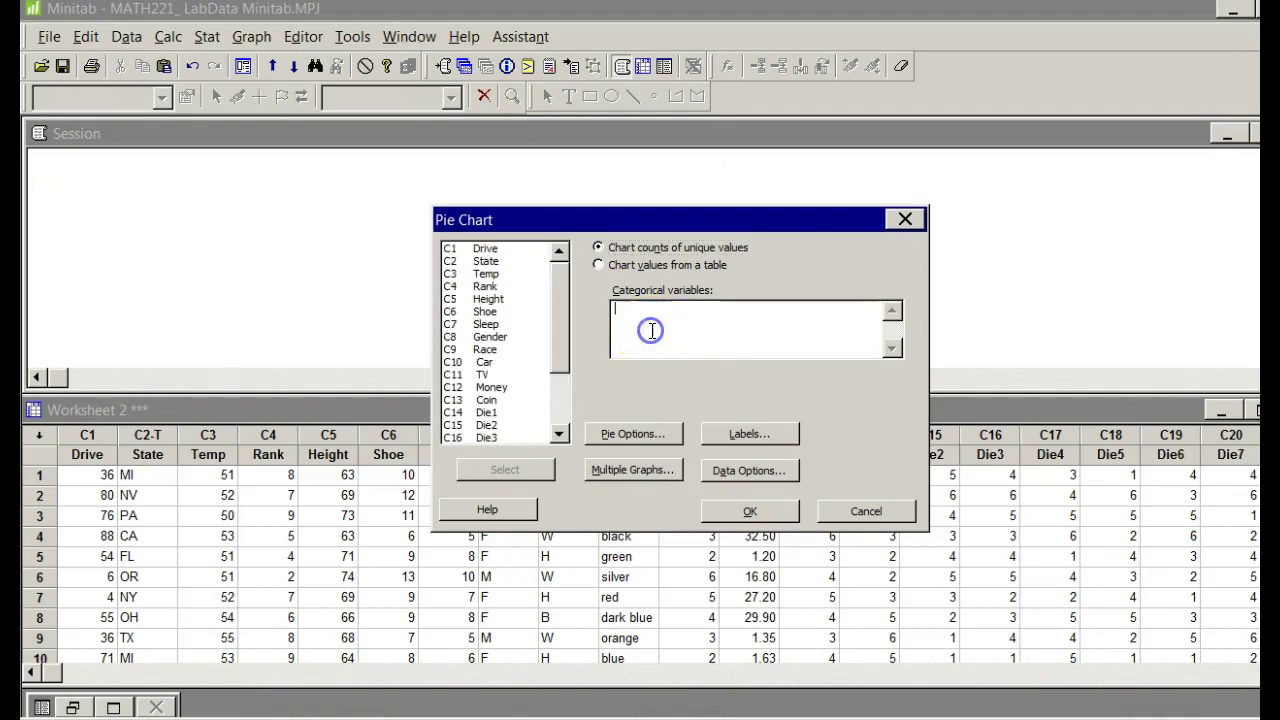
pyautogui.doubleClick(485, 360)
pyautogui.click(740, 512)
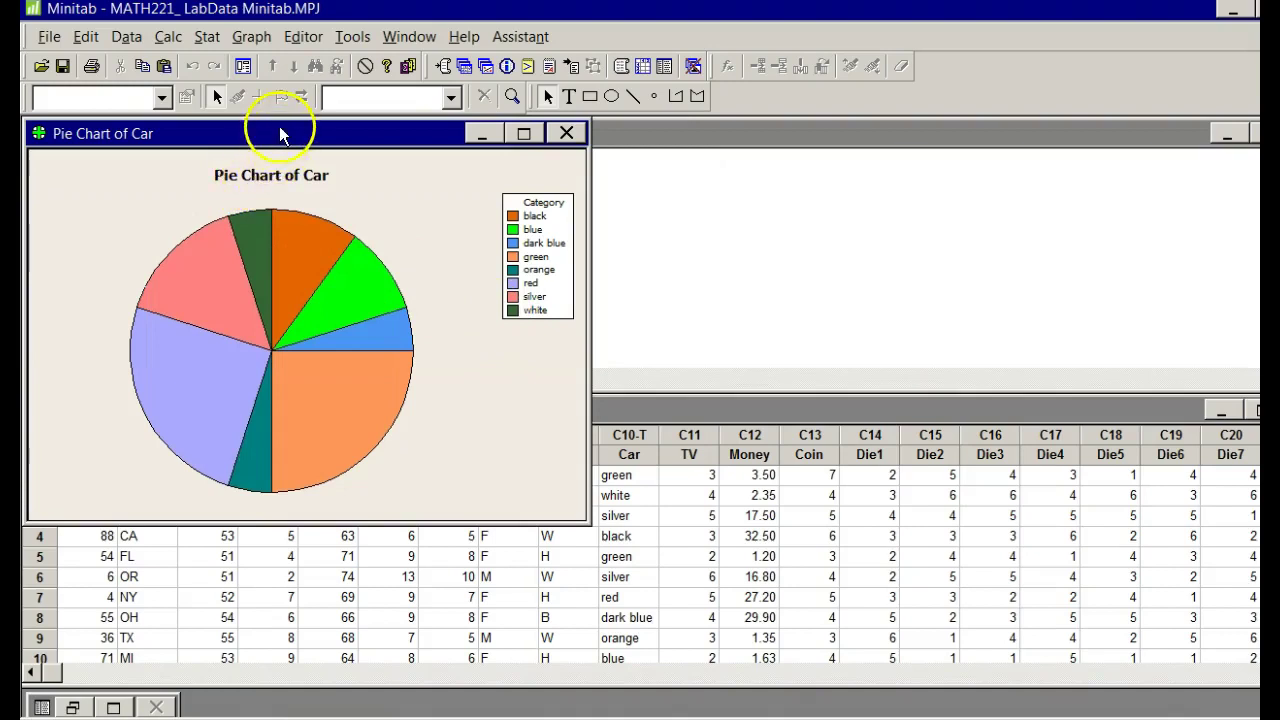
# - Move the Pie Chart of Car window aside and close it
pyautogui.moveTo(279, 133); pyautogui.dragTo(410, 143)
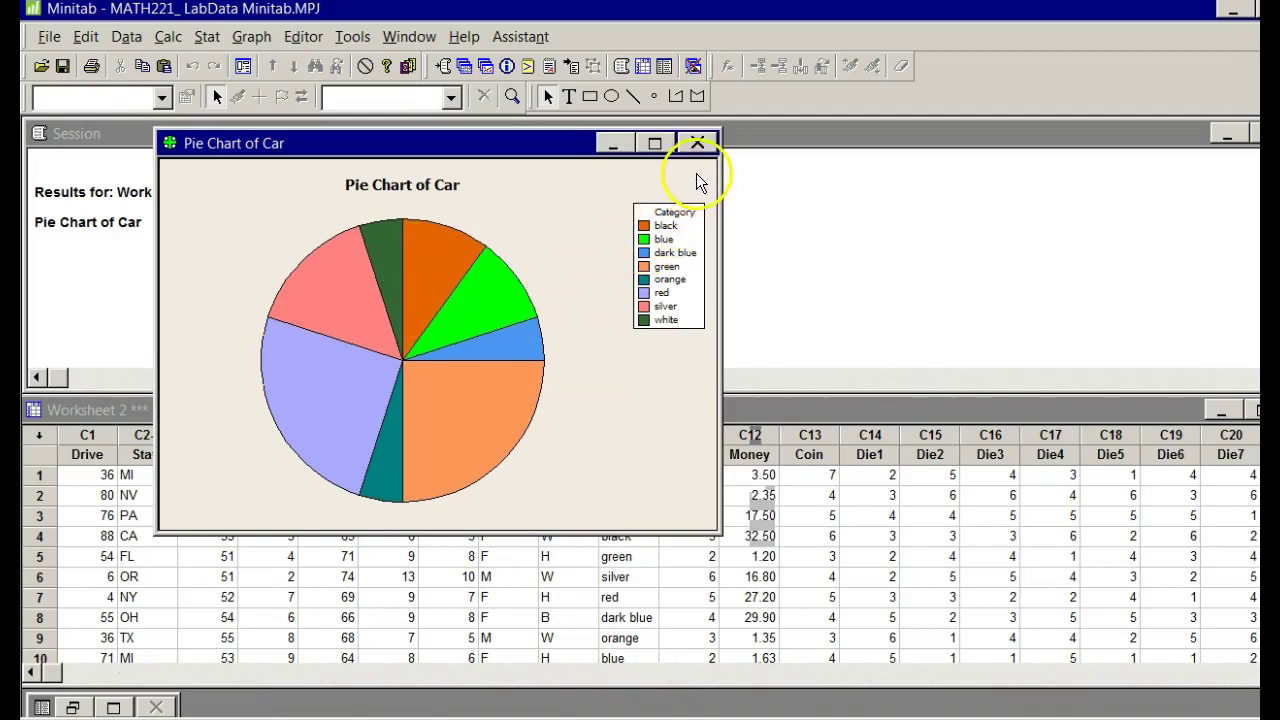
pyautogui.click(699, 143)
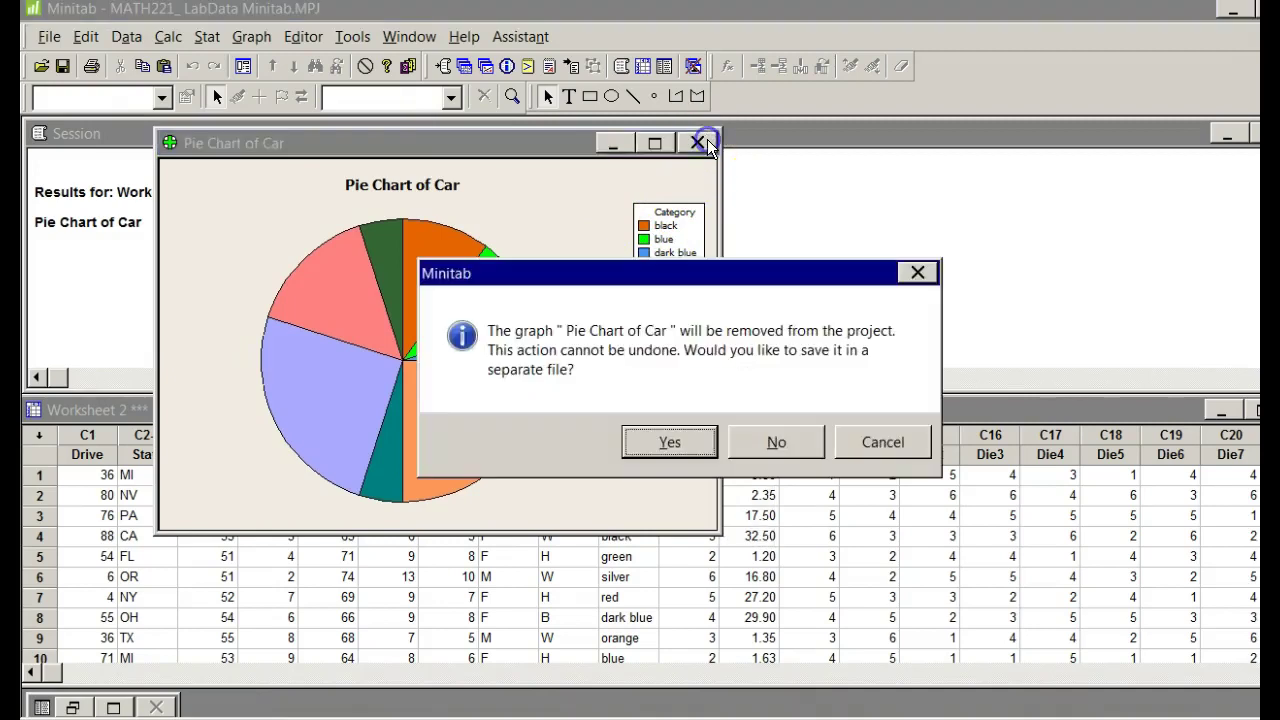
# - Discard the old chart unsaved and start a new Car pie chart, reviewing Pie Options
pyautogui.click(779, 441)
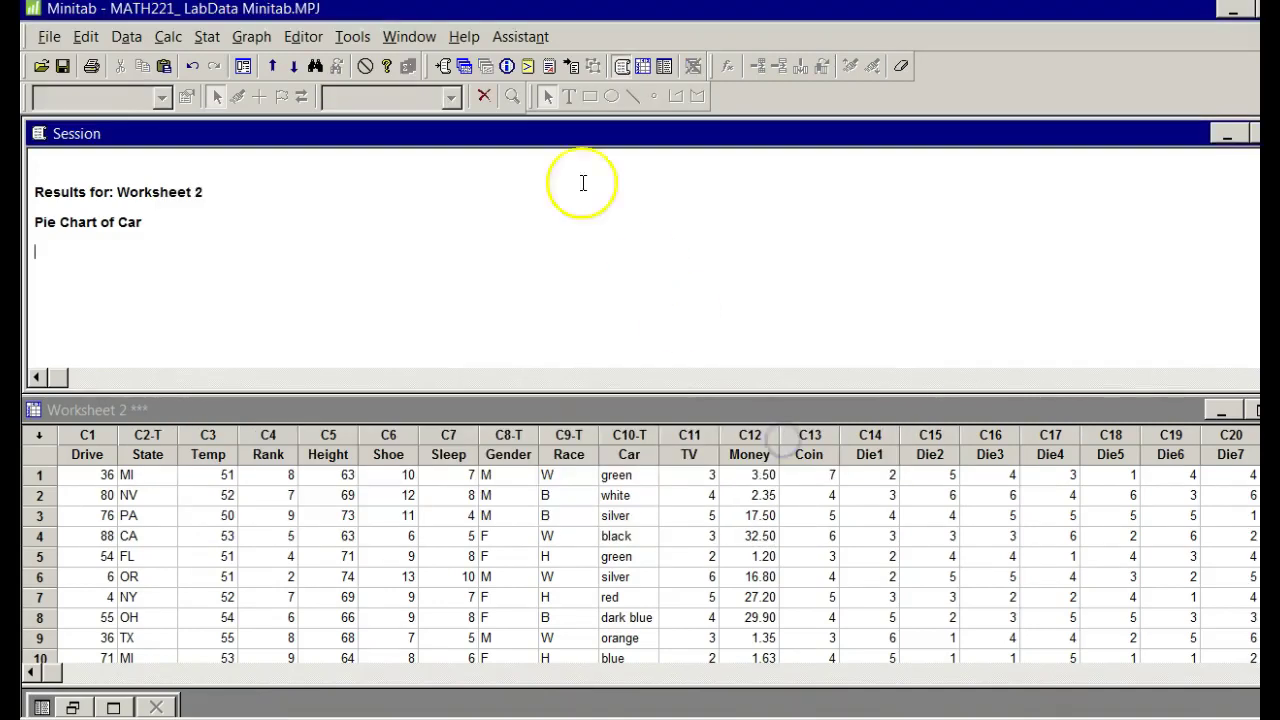
pyautogui.click(252, 36)
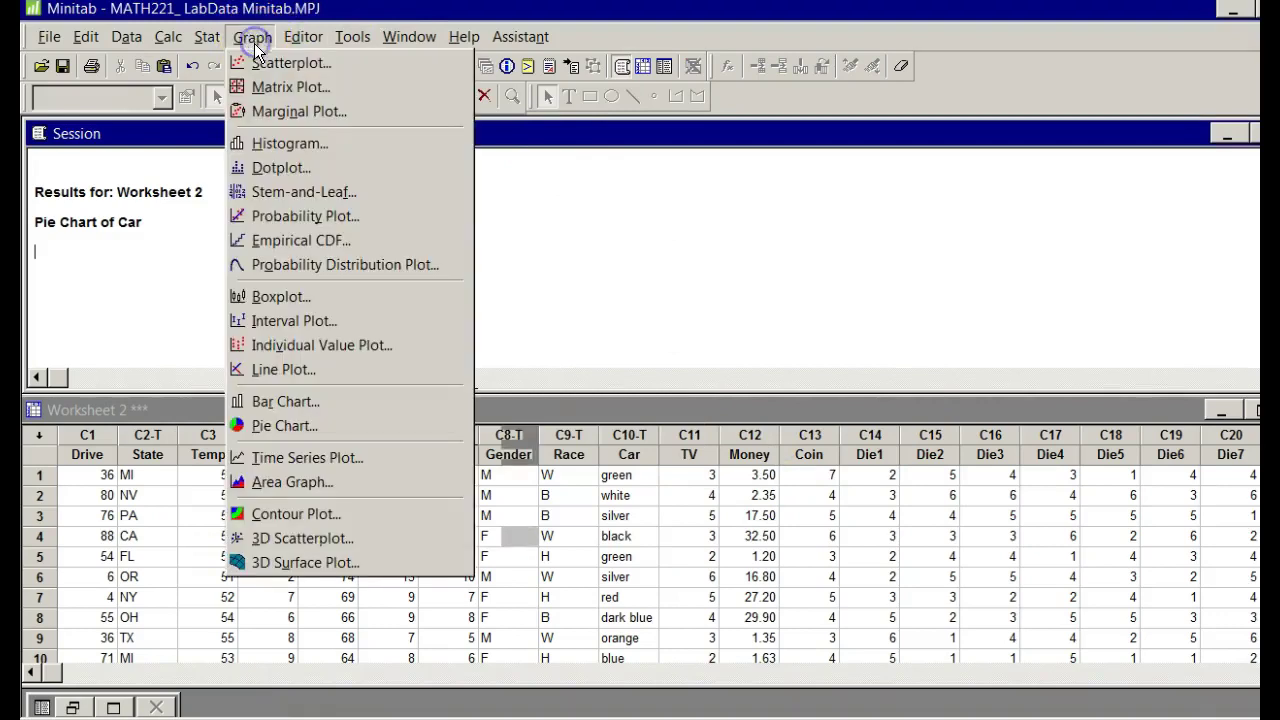
pyautogui.click(285, 425)
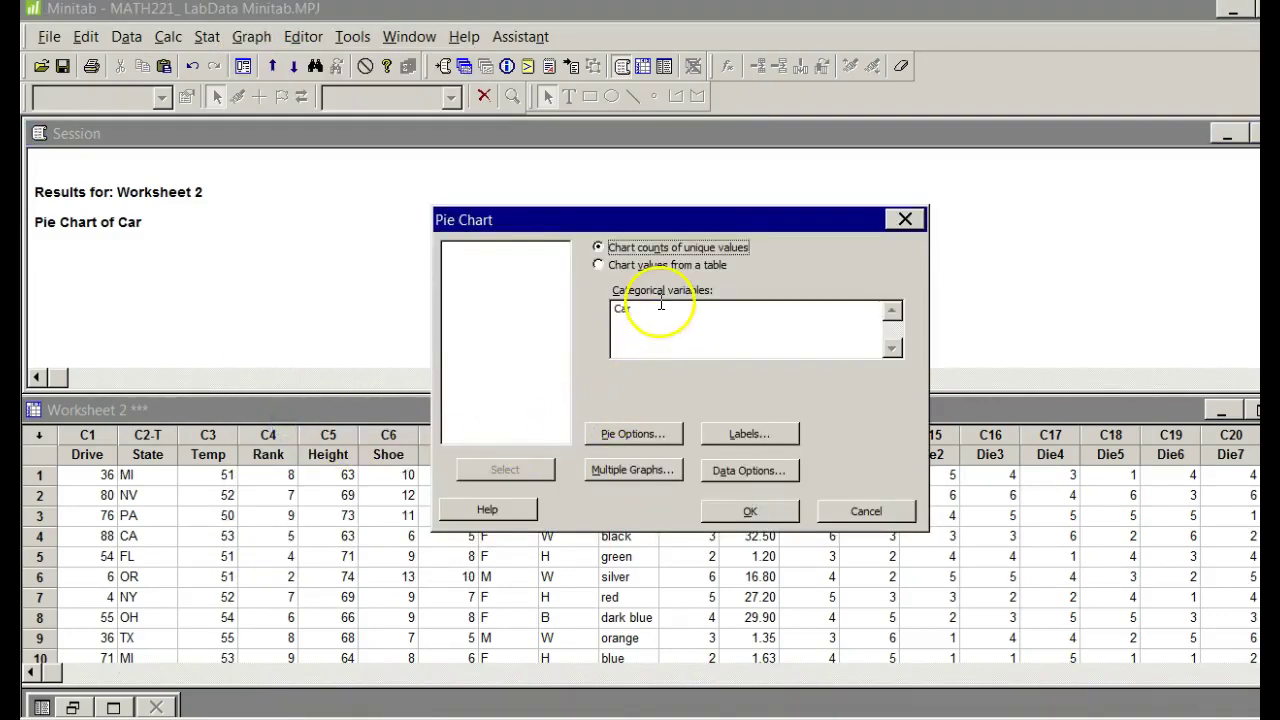
pyautogui.click(653, 437)
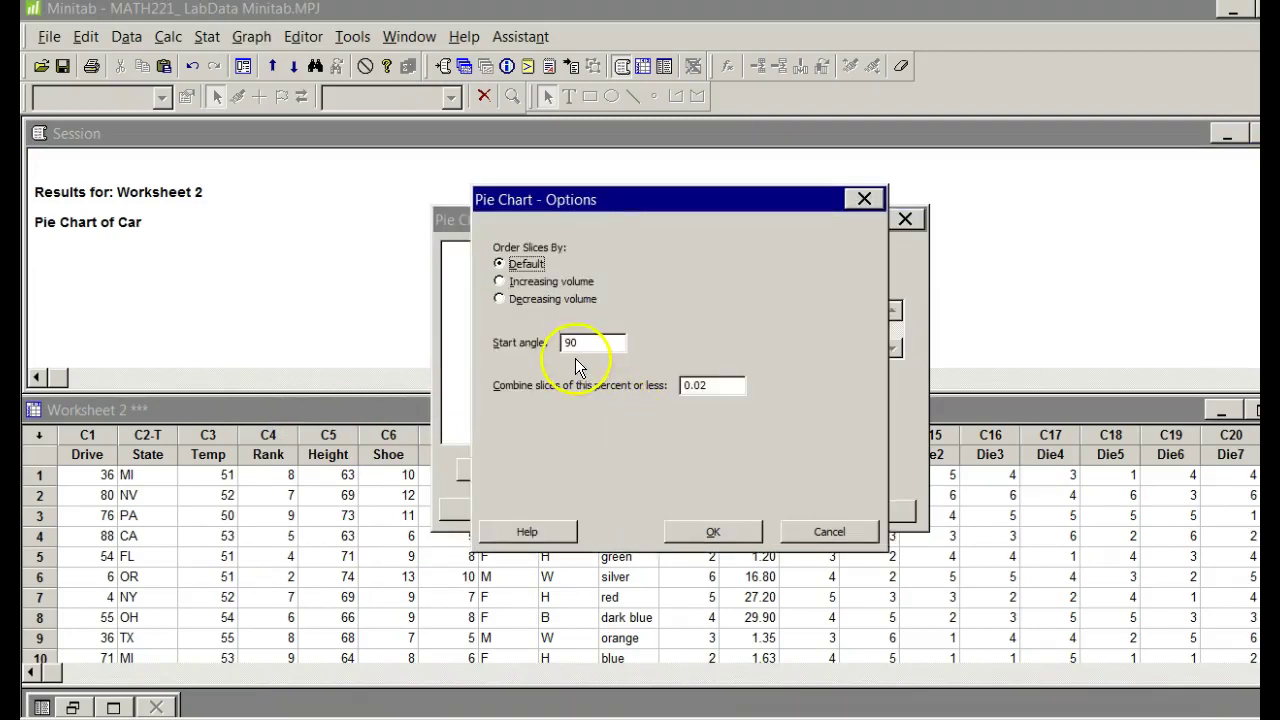
pyautogui.click(715, 530)
# - Give the chart a custom title ending in 'Pie Chart for Car Colors'
pyautogui.click(732, 431)
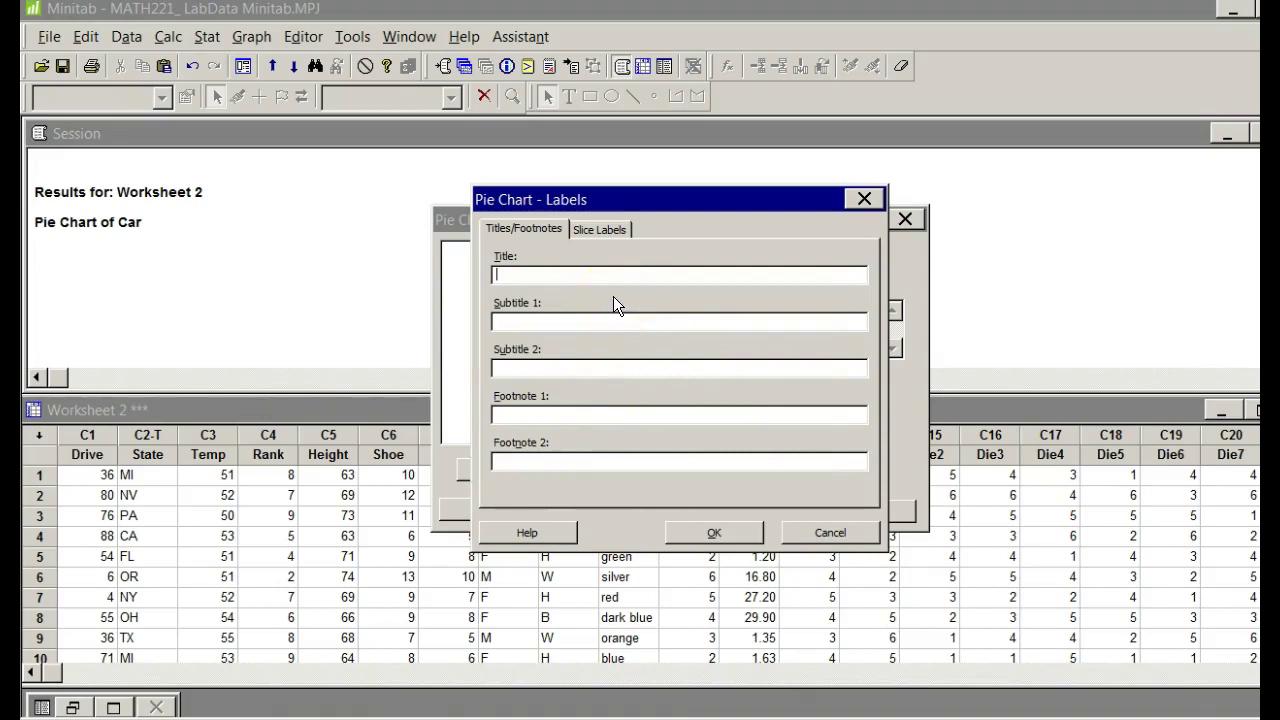
pyautogui.write("Brent's Pie Chart for Car Colors")
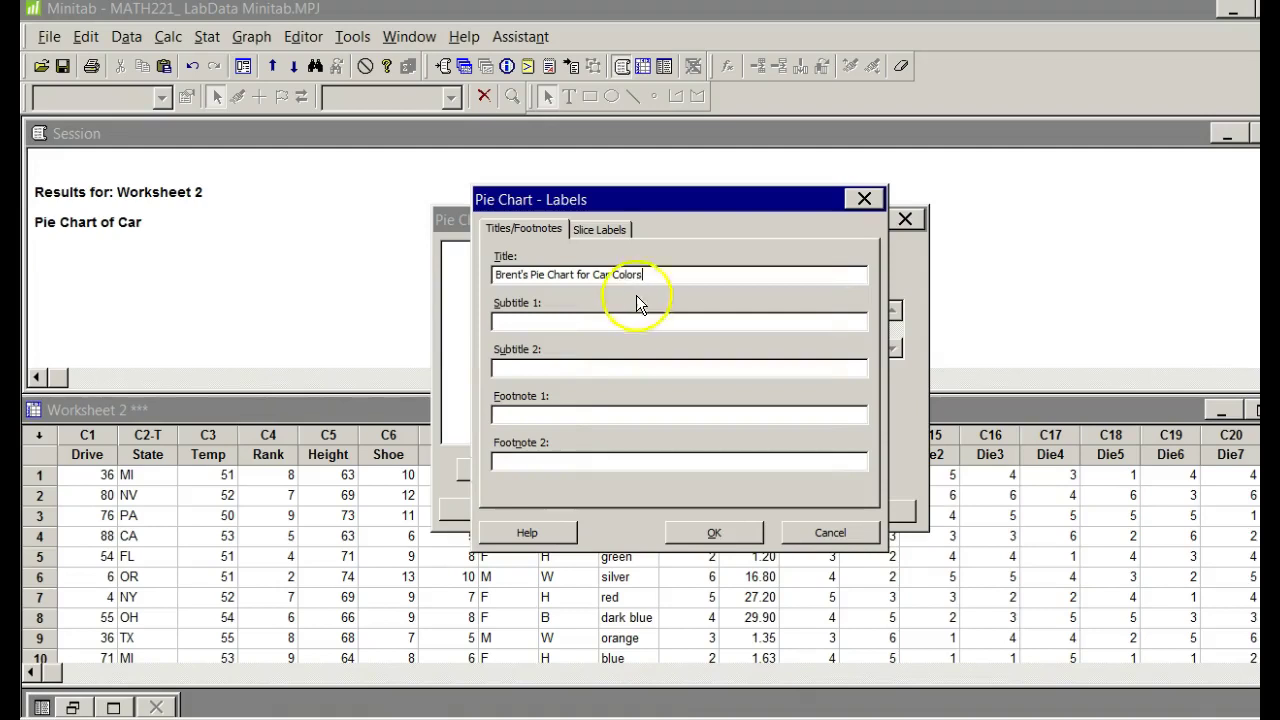
pyautogui.click(718, 533)
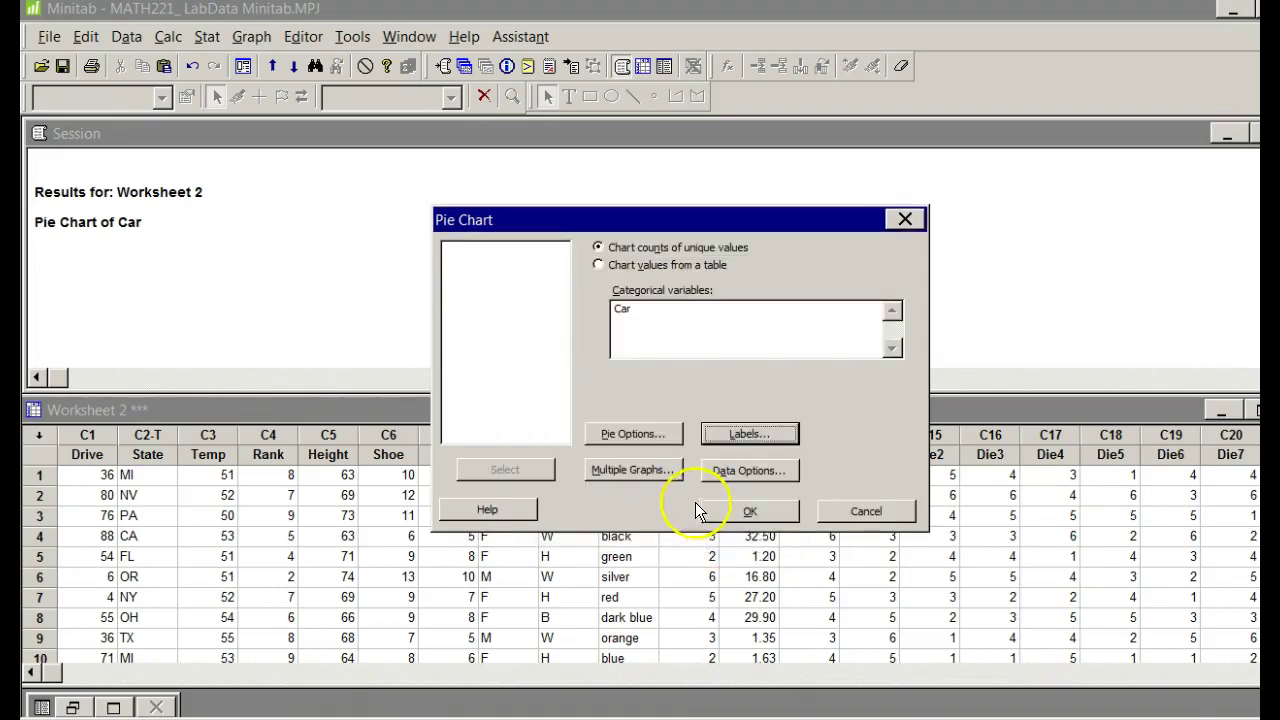
# - Review the Data Options and Pie Options, leaving both unchanged
pyautogui.click(768, 472)
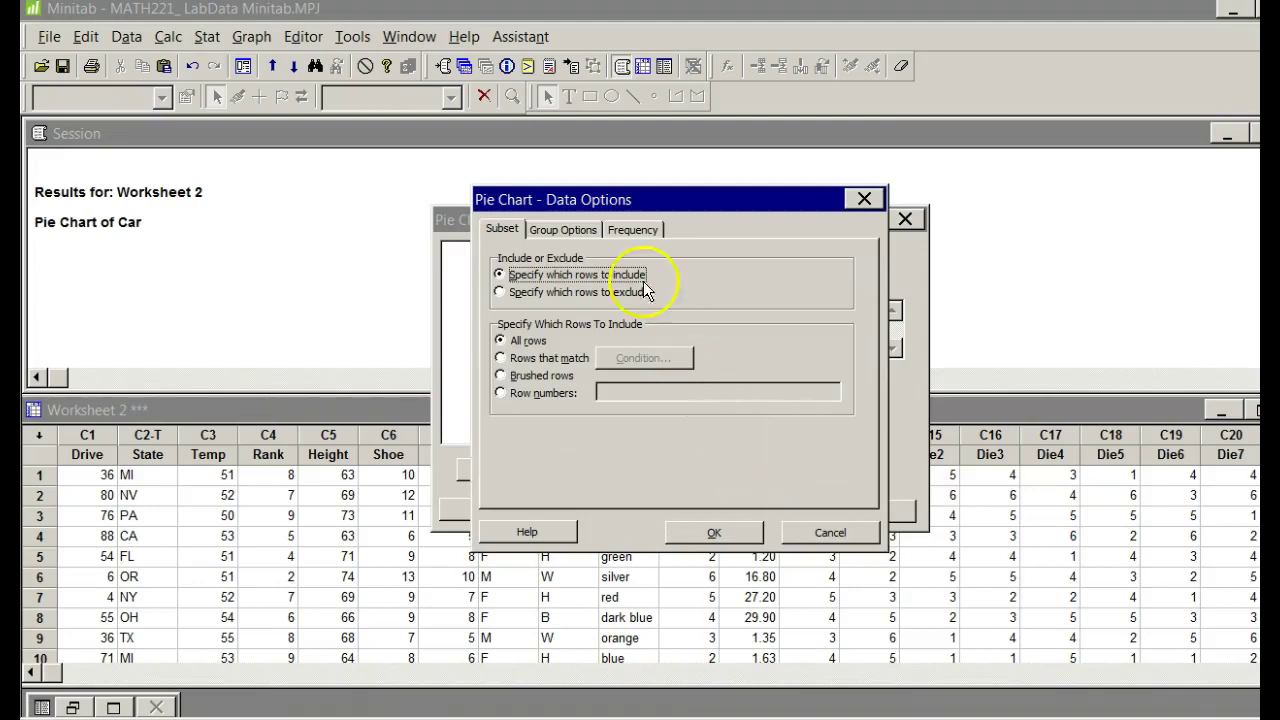
pyautogui.click(588, 232)
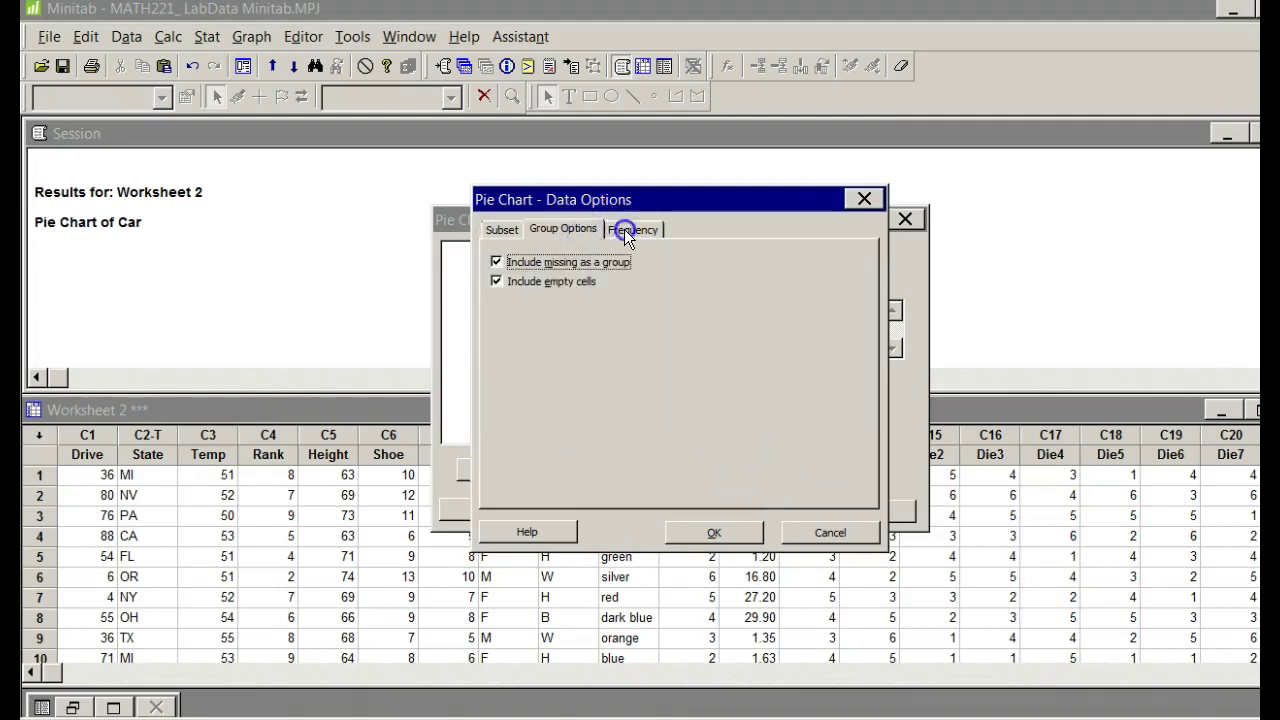
pyautogui.click(623, 229)
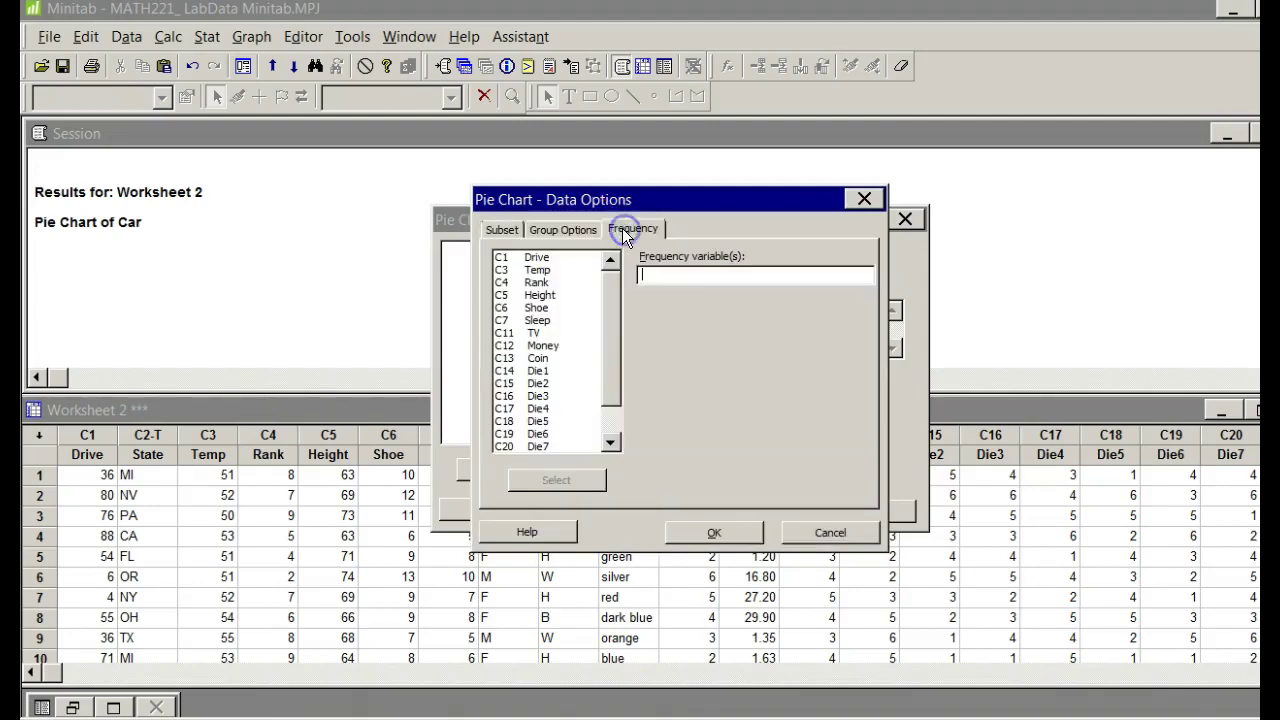
pyautogui.click(801, 532)
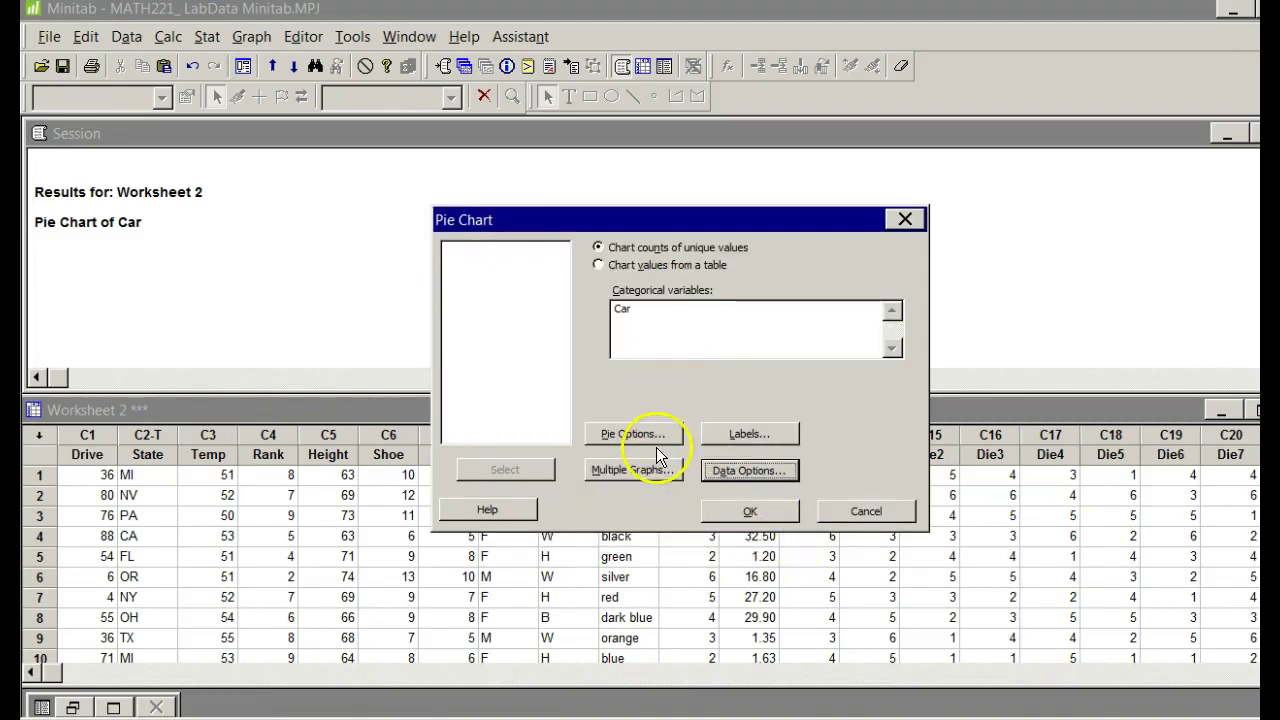
pyautogui.click(646, 435)
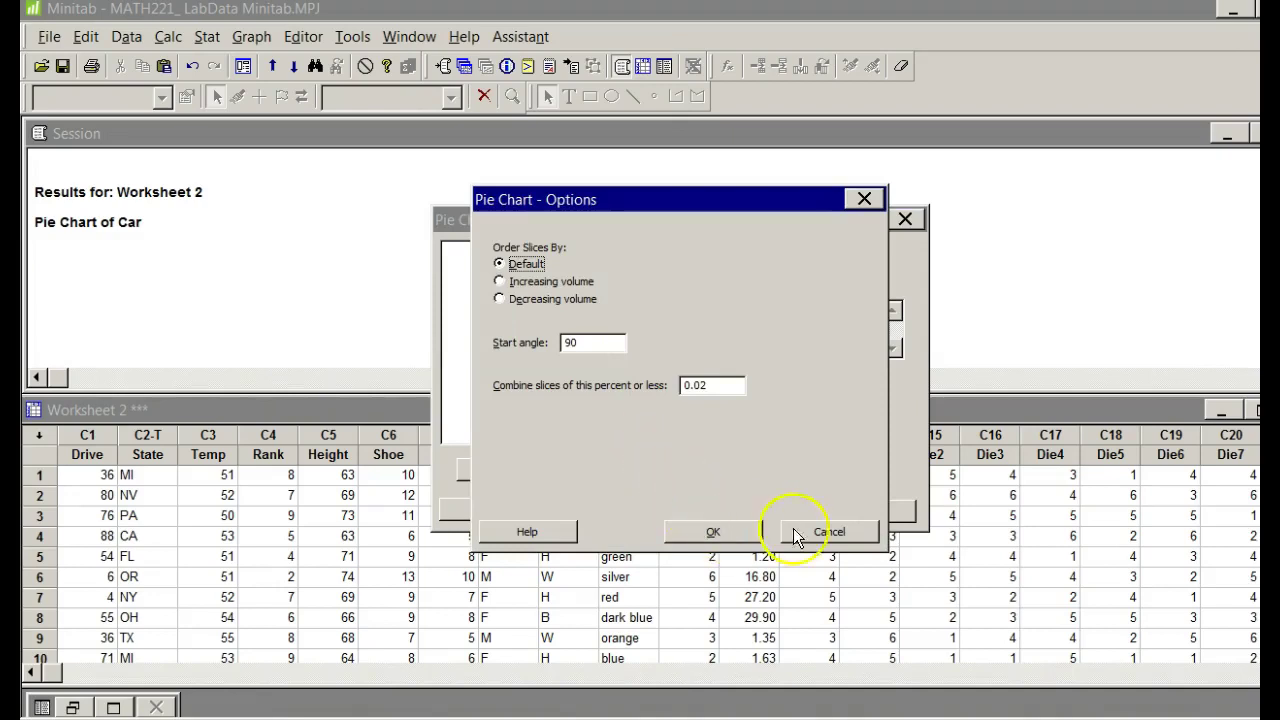
pyautogui.click(835, 531)
# - Label slices with Frequency and Percent and create the titled Car pie chart
pyautogui.click(748, 435)
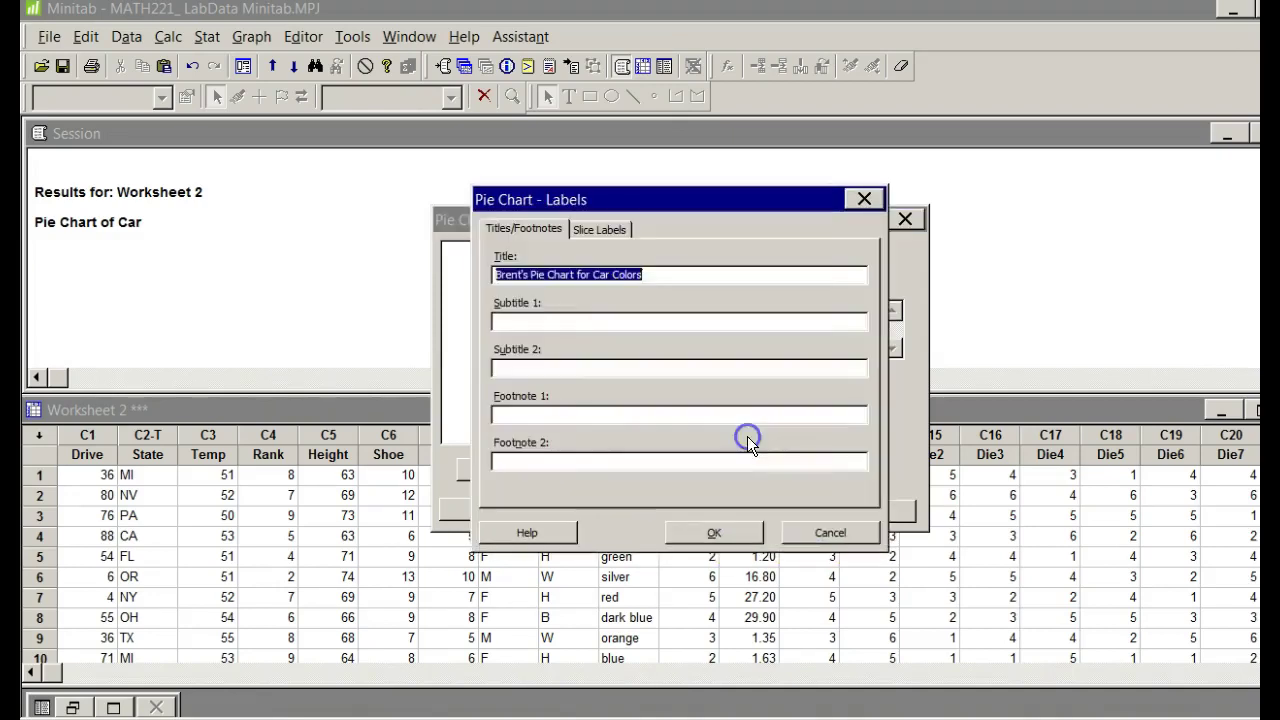
pyautogui.click(603, 232)
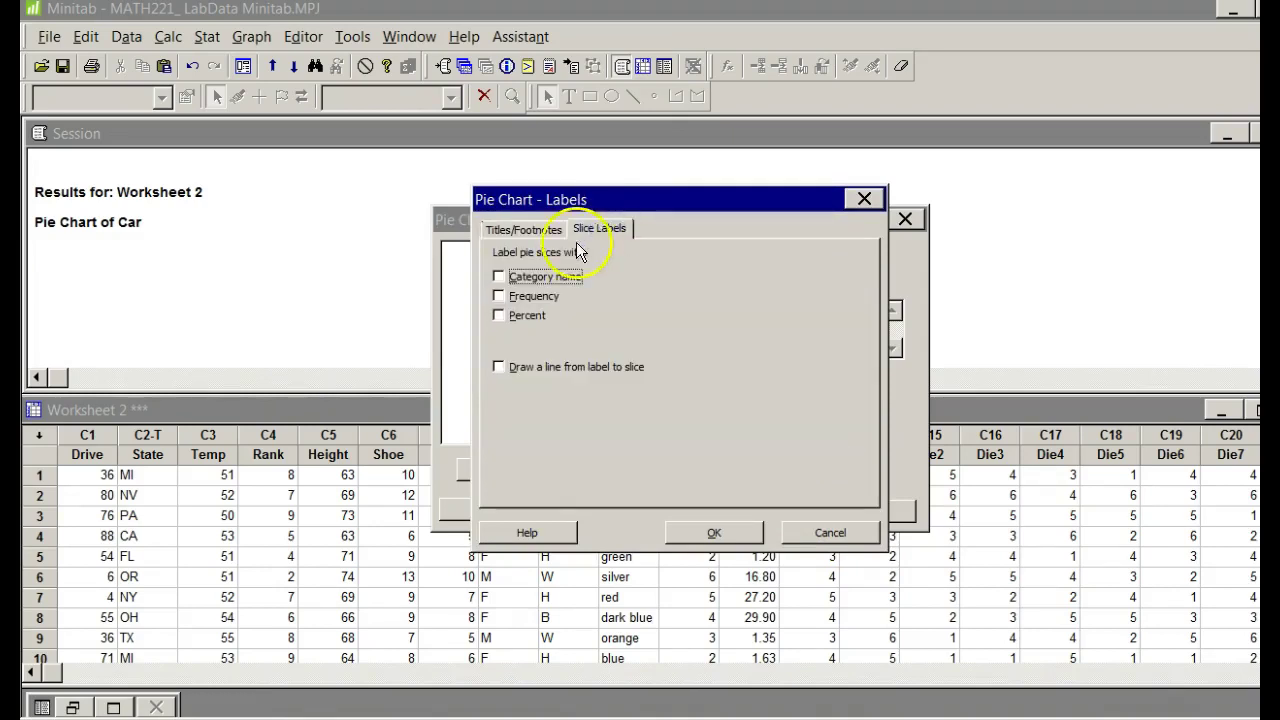
pyautogui.click(505, 299)
pyautogui.click(503, 313)
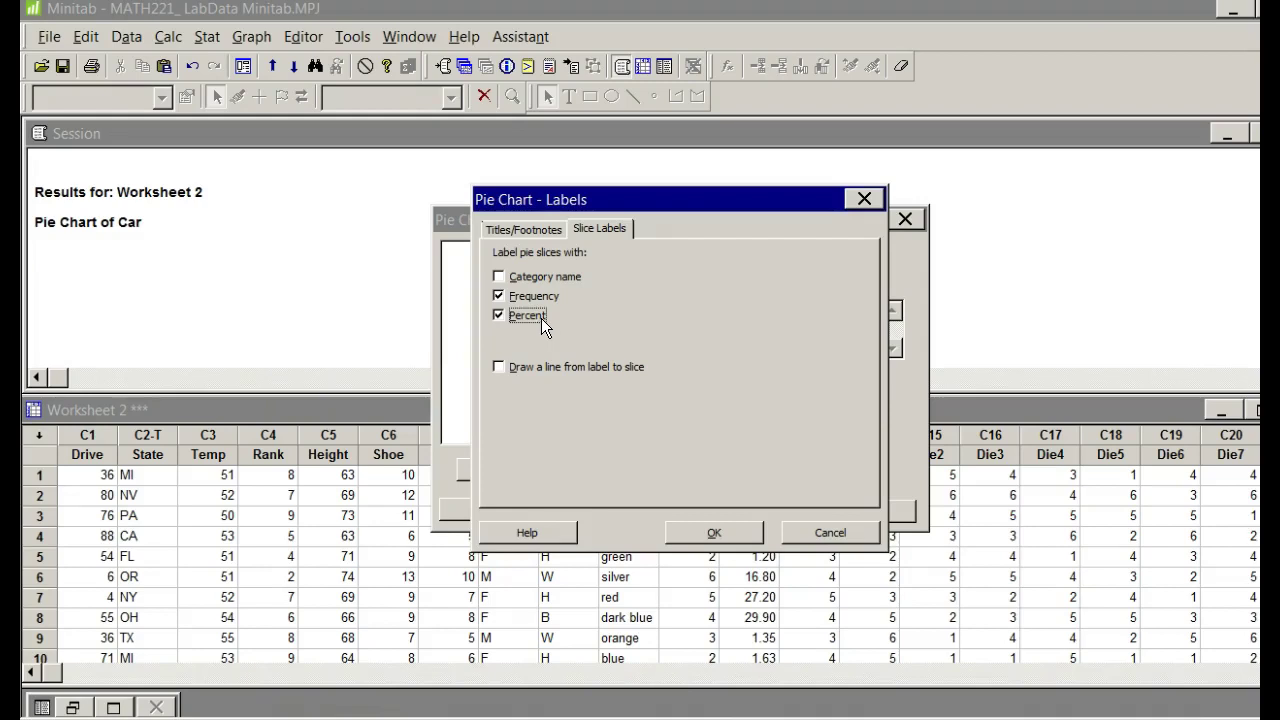
pyautogui.click(598, 232)
pyautogui.click(714, 388)
pyautogui.click(714, 532)
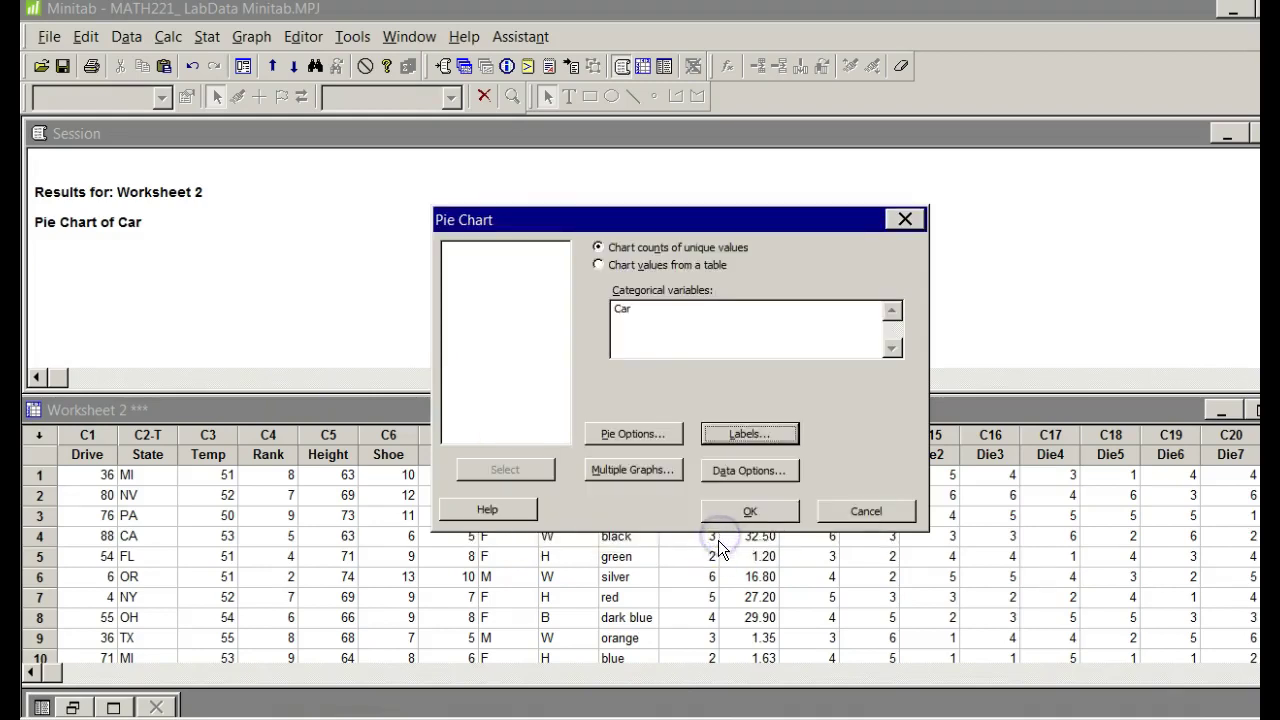
pyautogui.click(737, 510)
pyautogui.click(503, 186)
# - Center the chart window and open the Edit Legend settings for its legend
pyautogui.moveTo(349, 137); pyautogui.dragTo(535, 172)
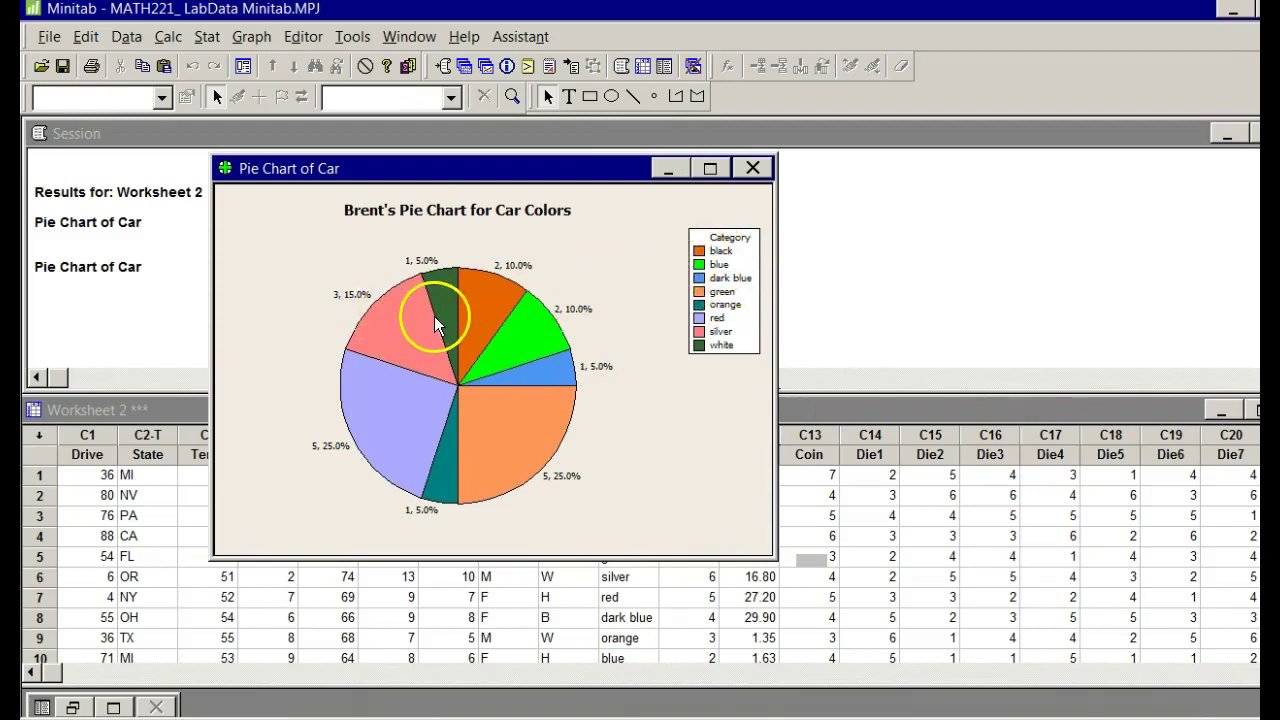
pyautogui.doubleClick(702, 258)
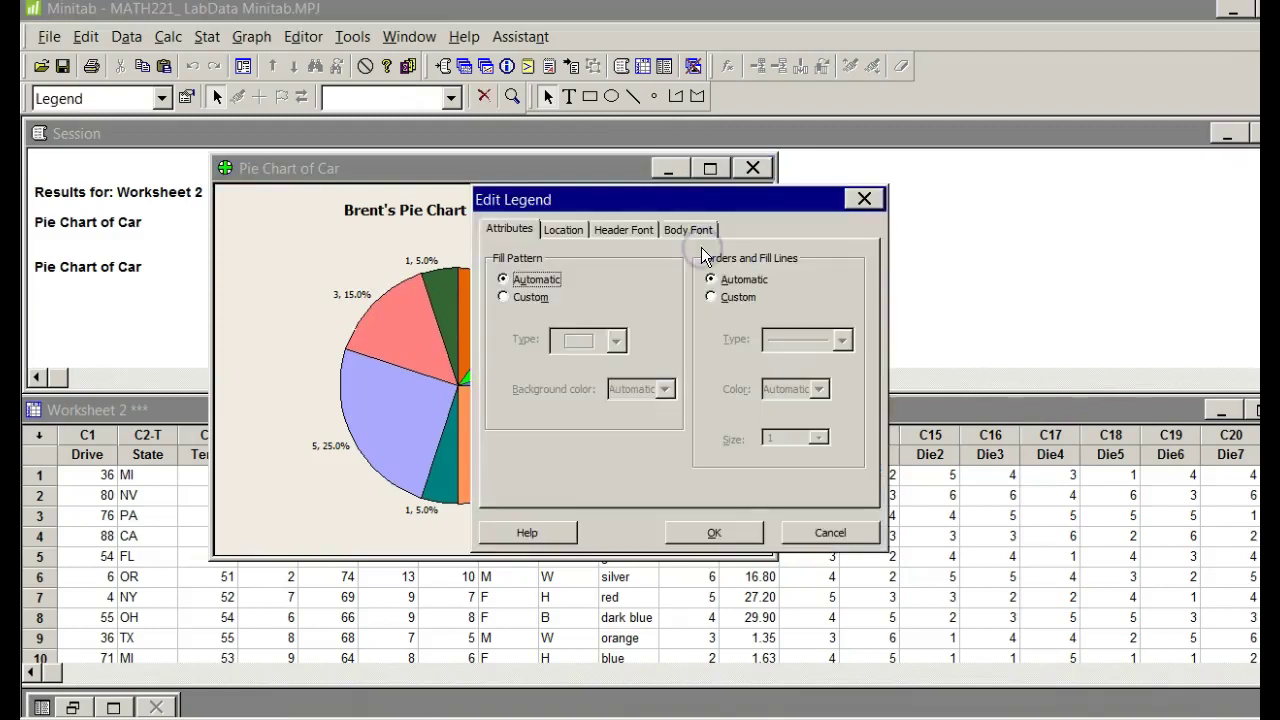
pyautogui.click(864, 198)
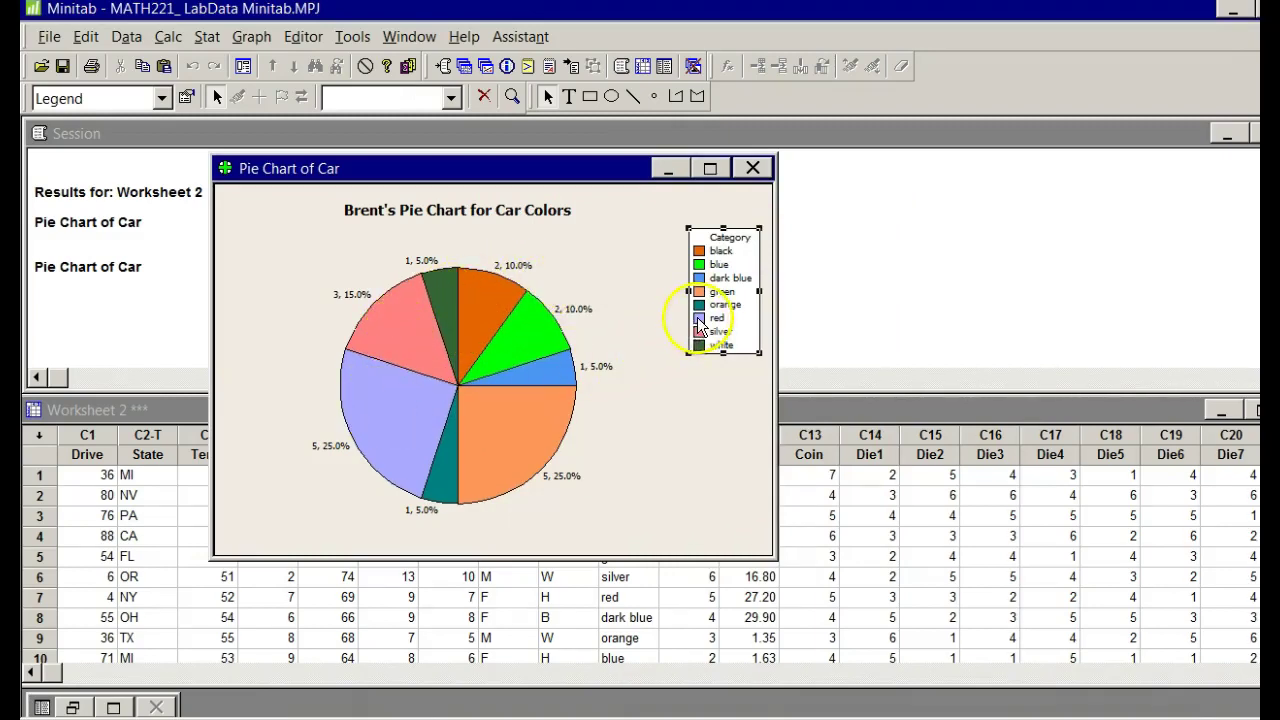
pyautogui.click(391, 413)
pyautogui.doubleClick(391, 413)
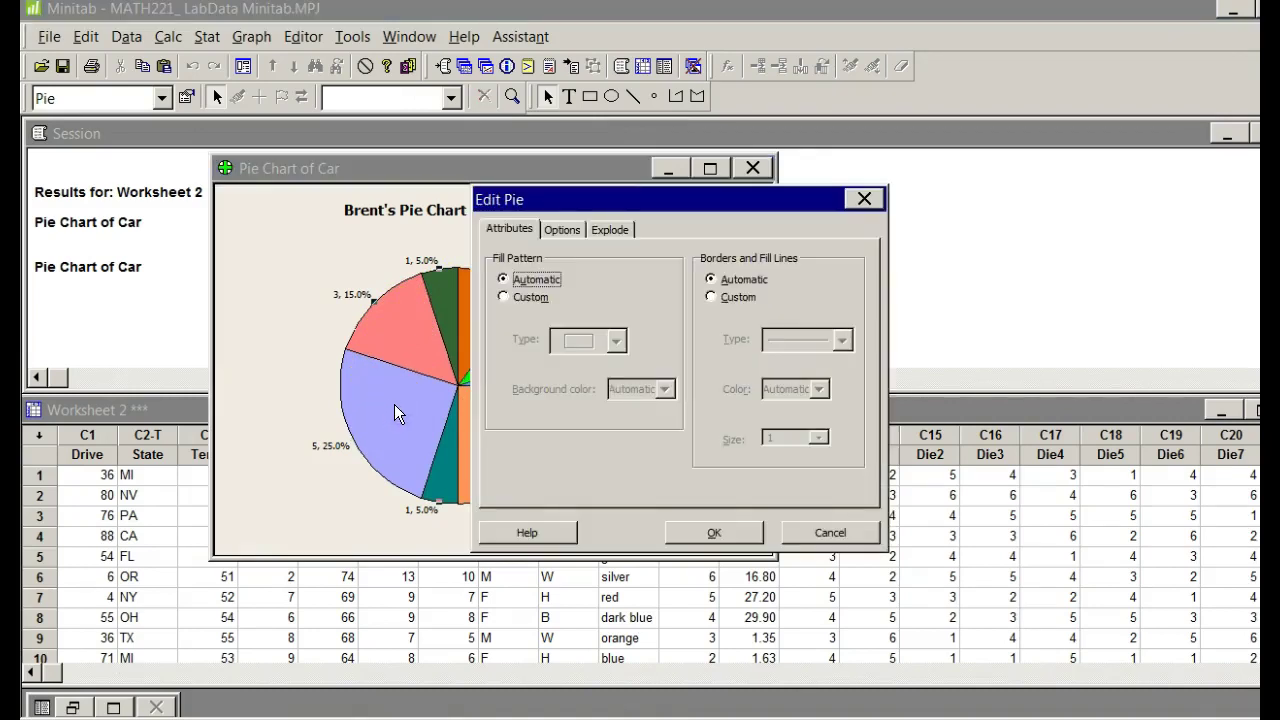
pyautogui.click(502, 297)
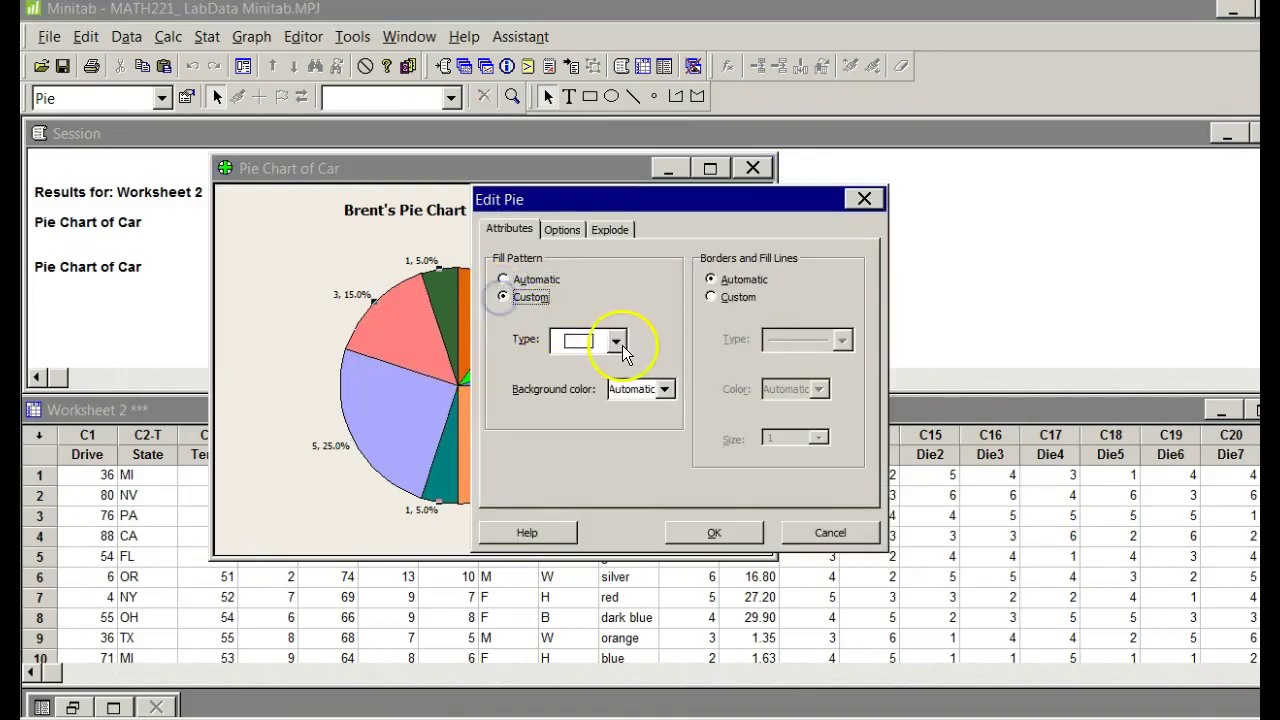
pyautogui.click(616, 340)
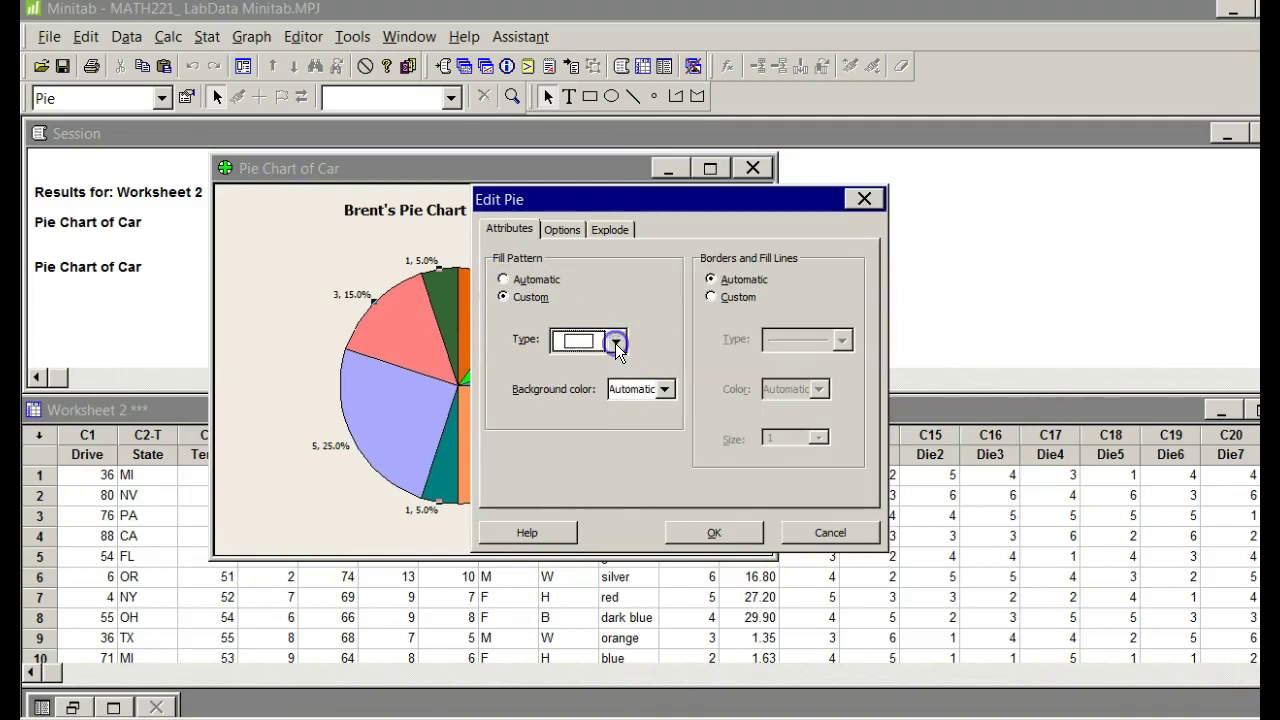
pyautogui.click(668, 390)
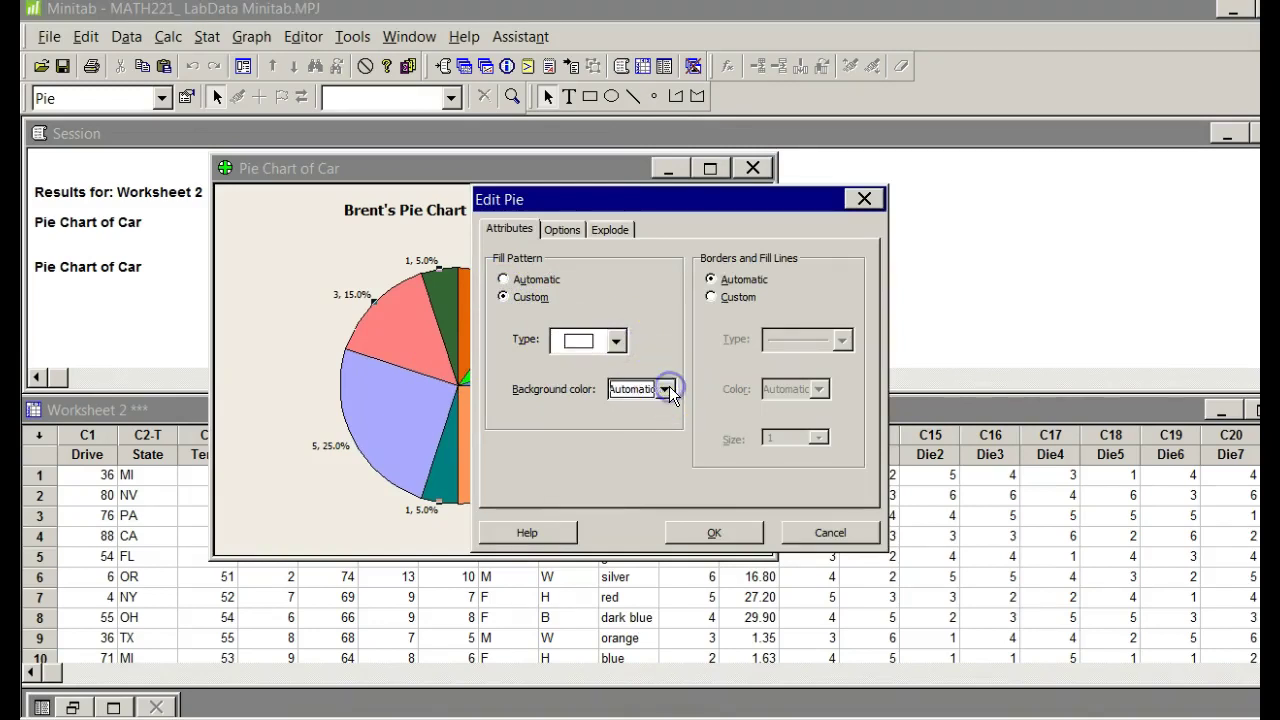
pyautogui.click(618, 341)
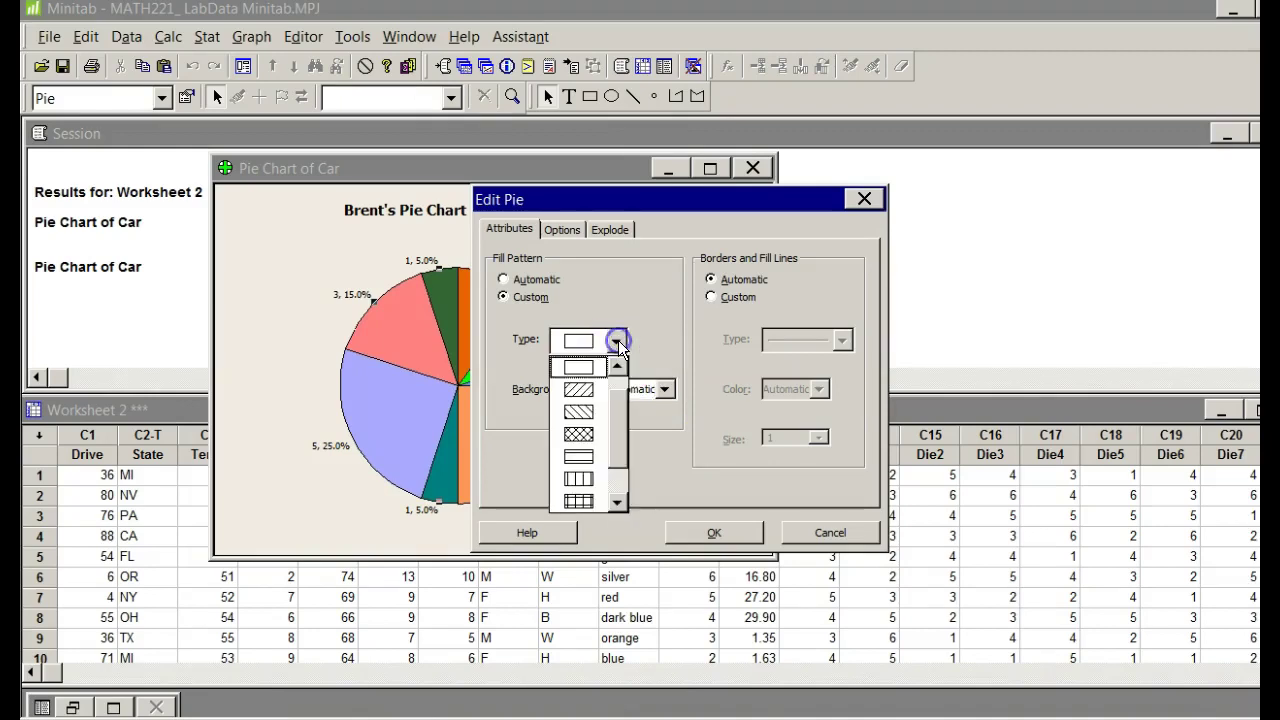
pyautogui.moveTo(540, 200); pyautogui.dragTo(646, 187)
pyautogui.click(670, 217)
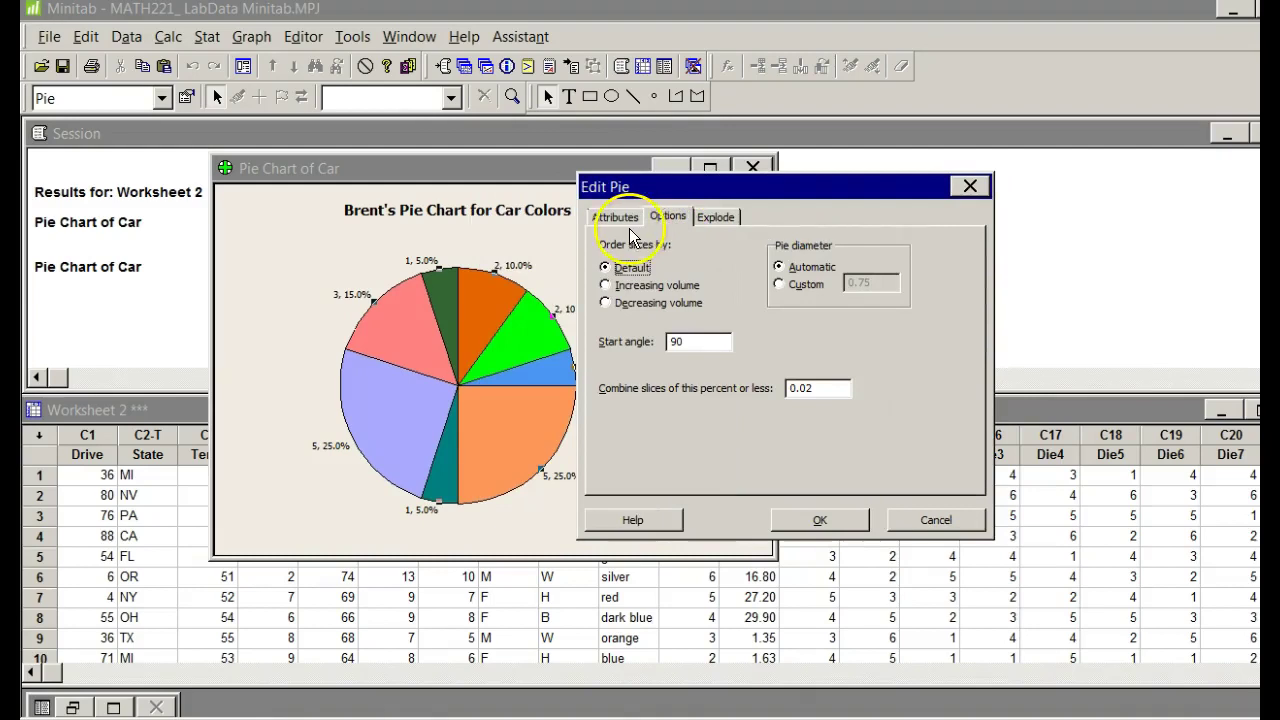
pyautogui.click(621, 219)
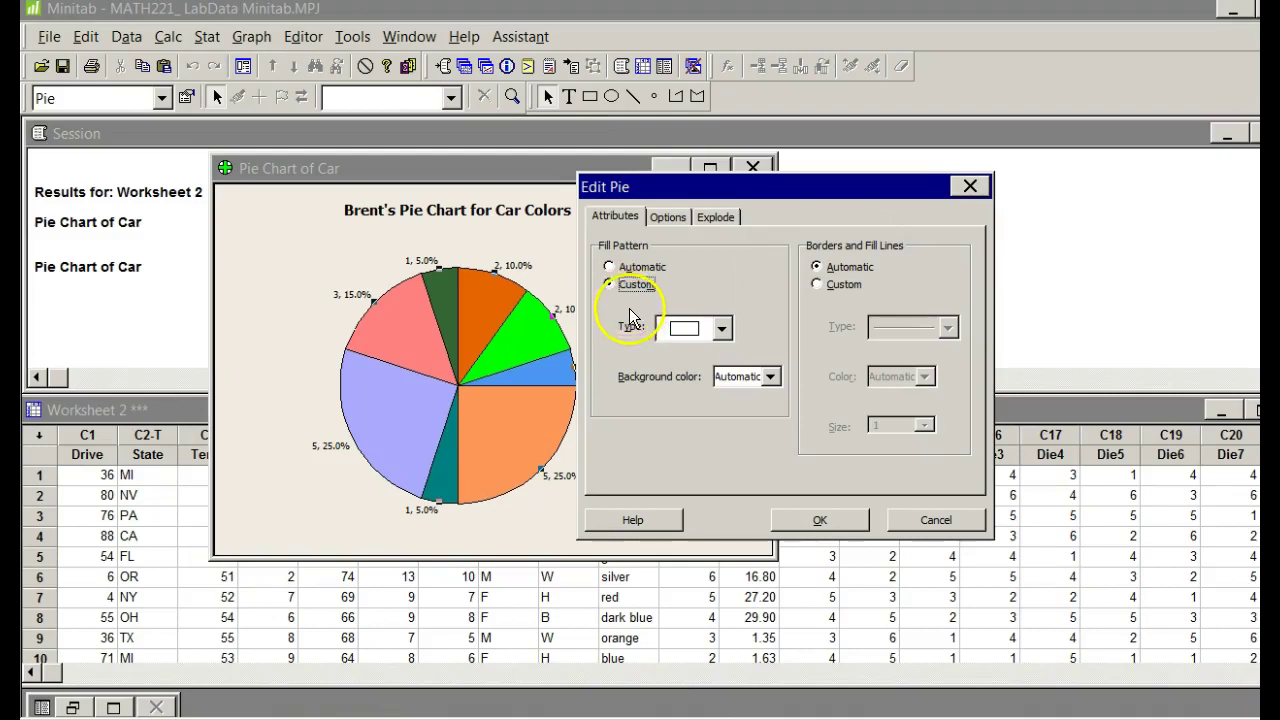
pyautogui.click(770, 376)
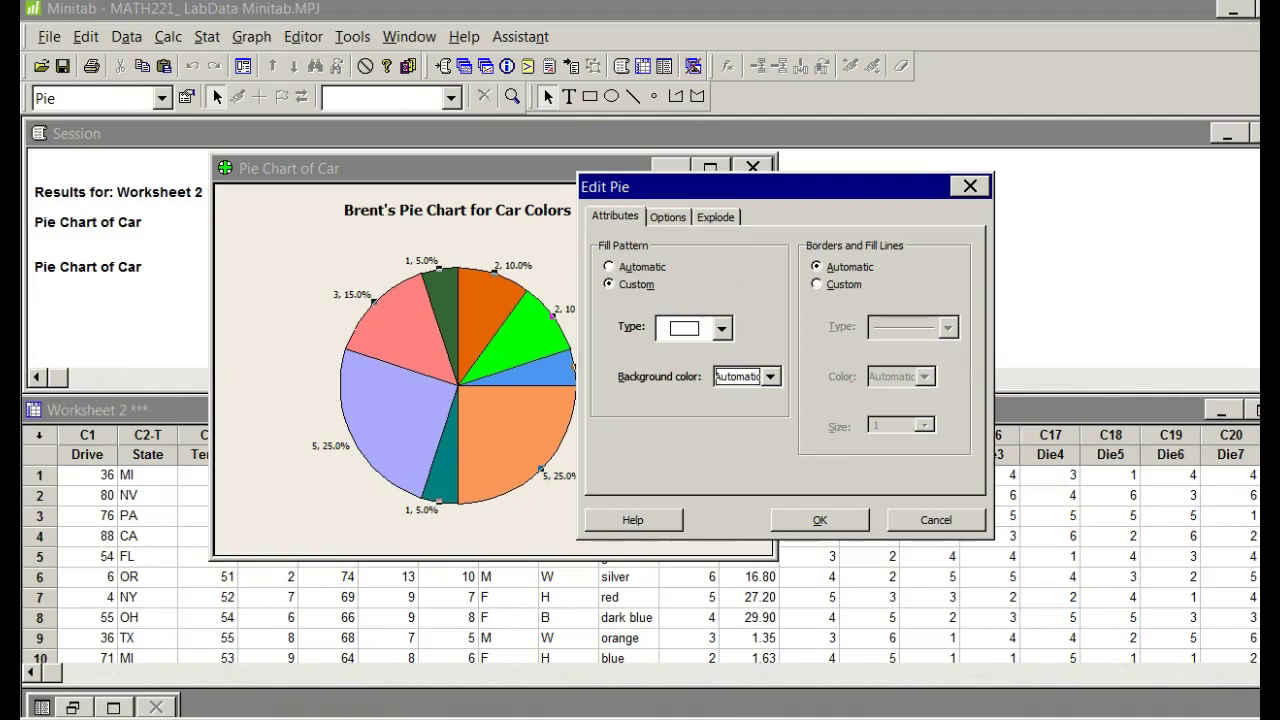
pyautogui.press('Down')
pyautogui.press('Down')
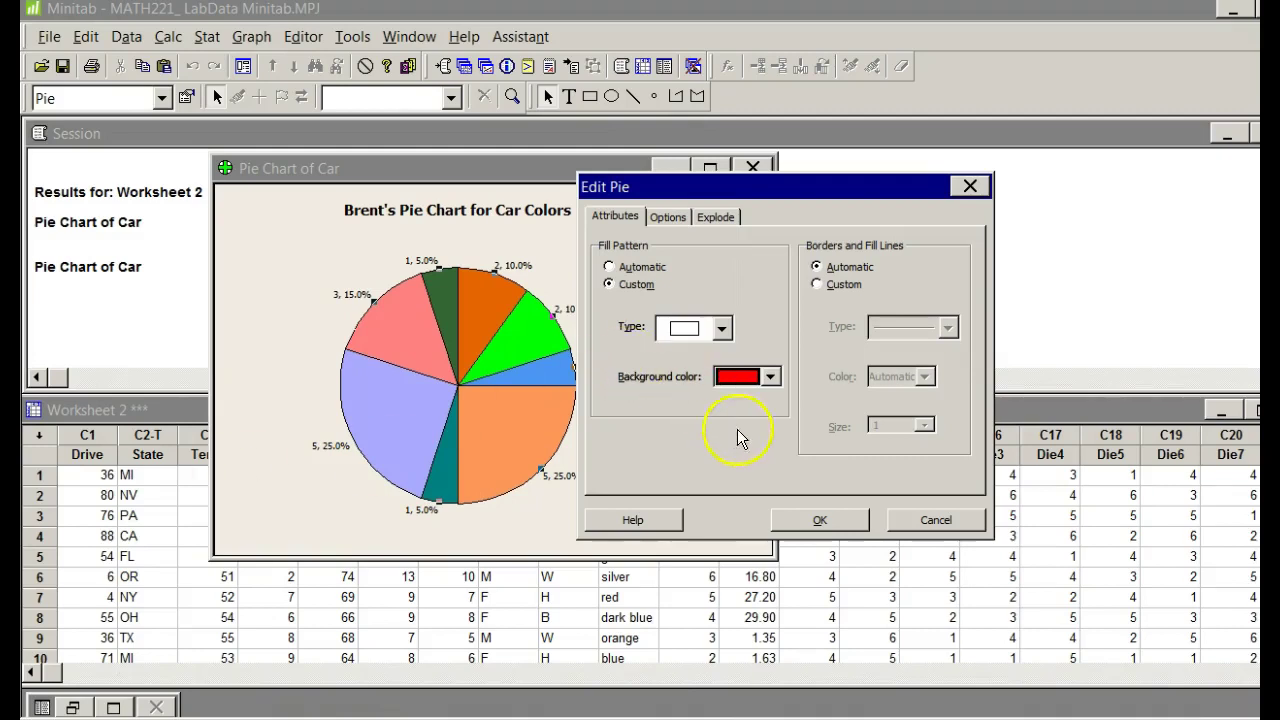
pyautogui.click(808, 522)
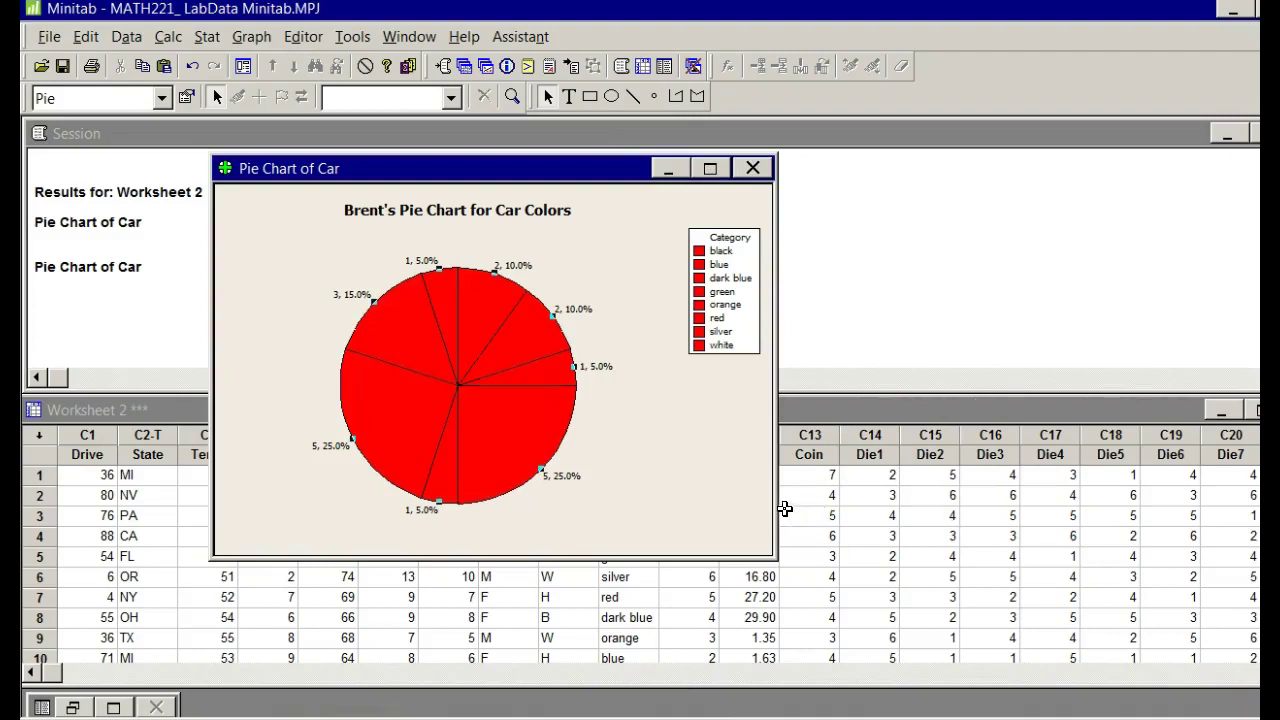
pyautogui.hotkey('ctrl', 'z')
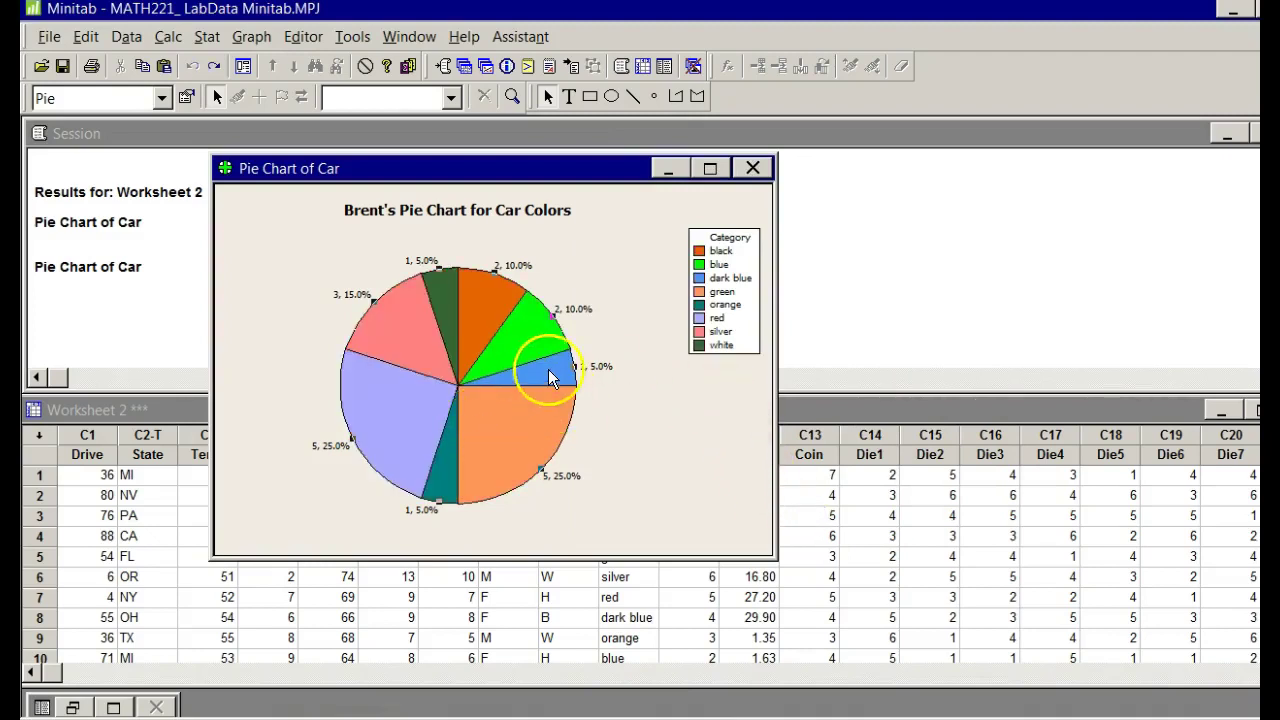
# - Fill the red category's slice (5, 25.0%) with a custom red background
pyautogui.doubleClick(698, 320)
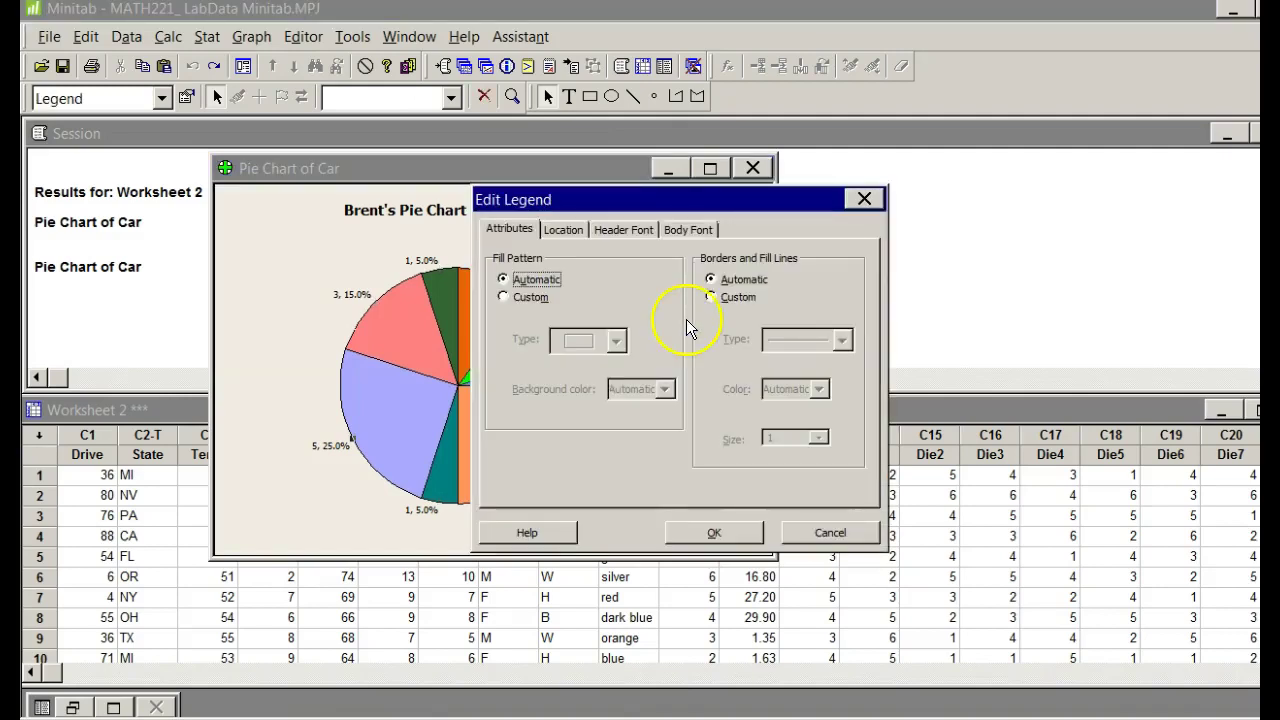
pyautogui.click(818, 533)
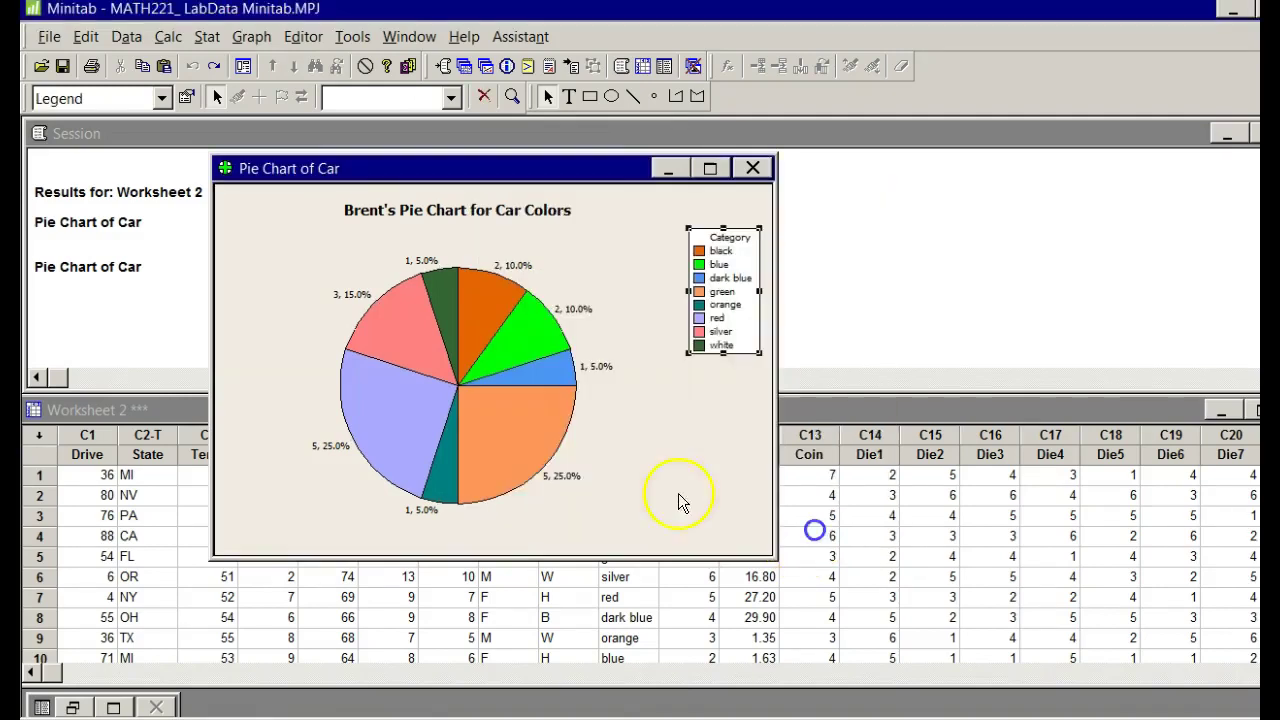
pyautogui.click(398, 426)
pyautogui.click(394, 422)
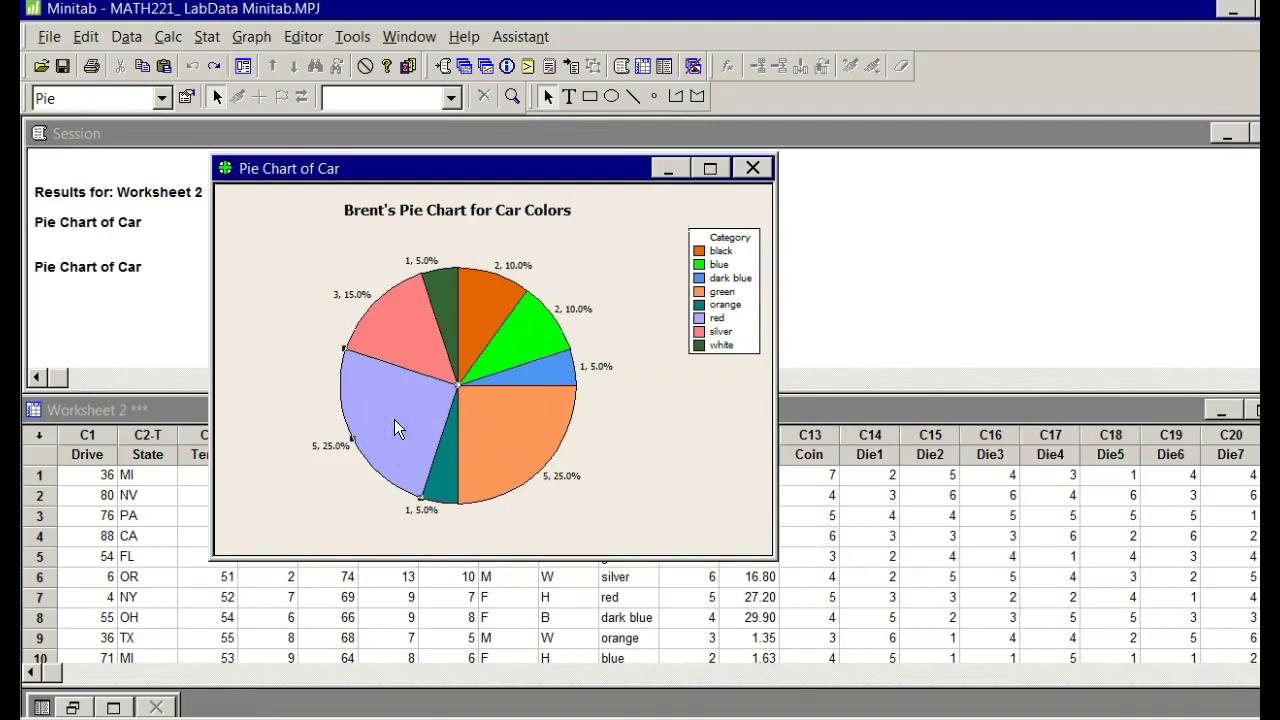
pyautogui.click(413, 348)
pyautogui.doubleClick(395, 398)
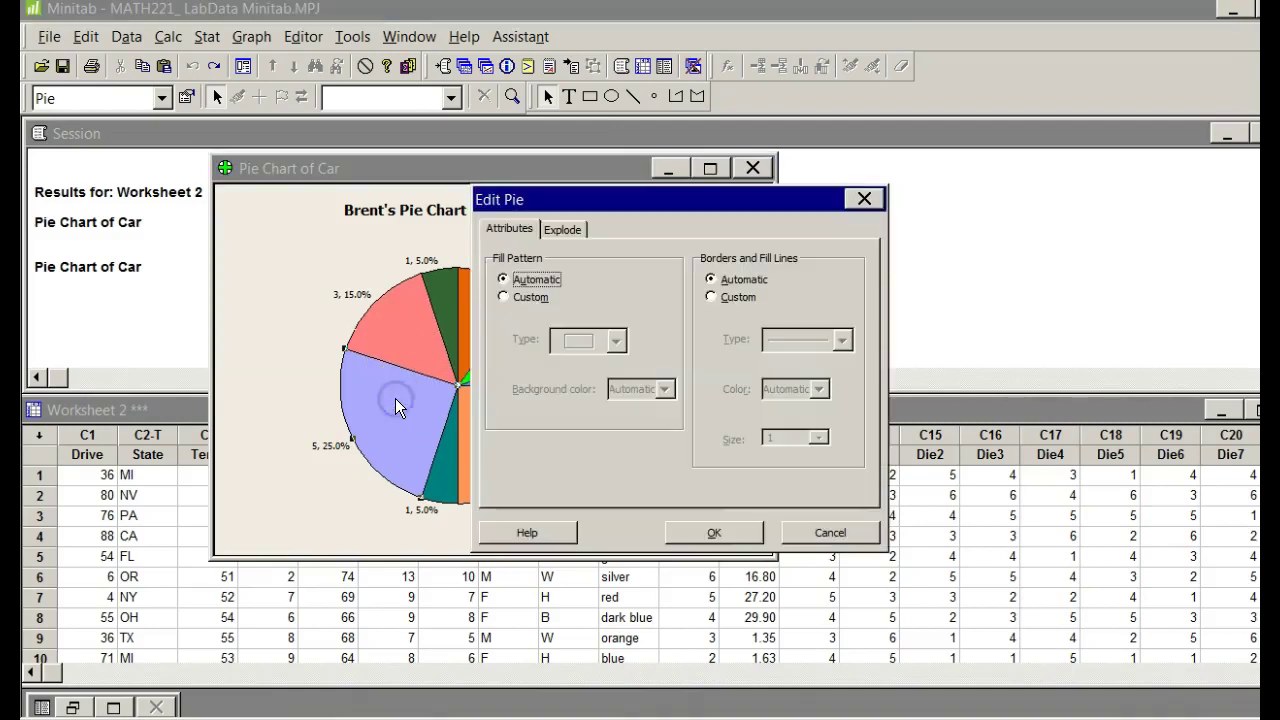
pyautogui.click(503, 296)
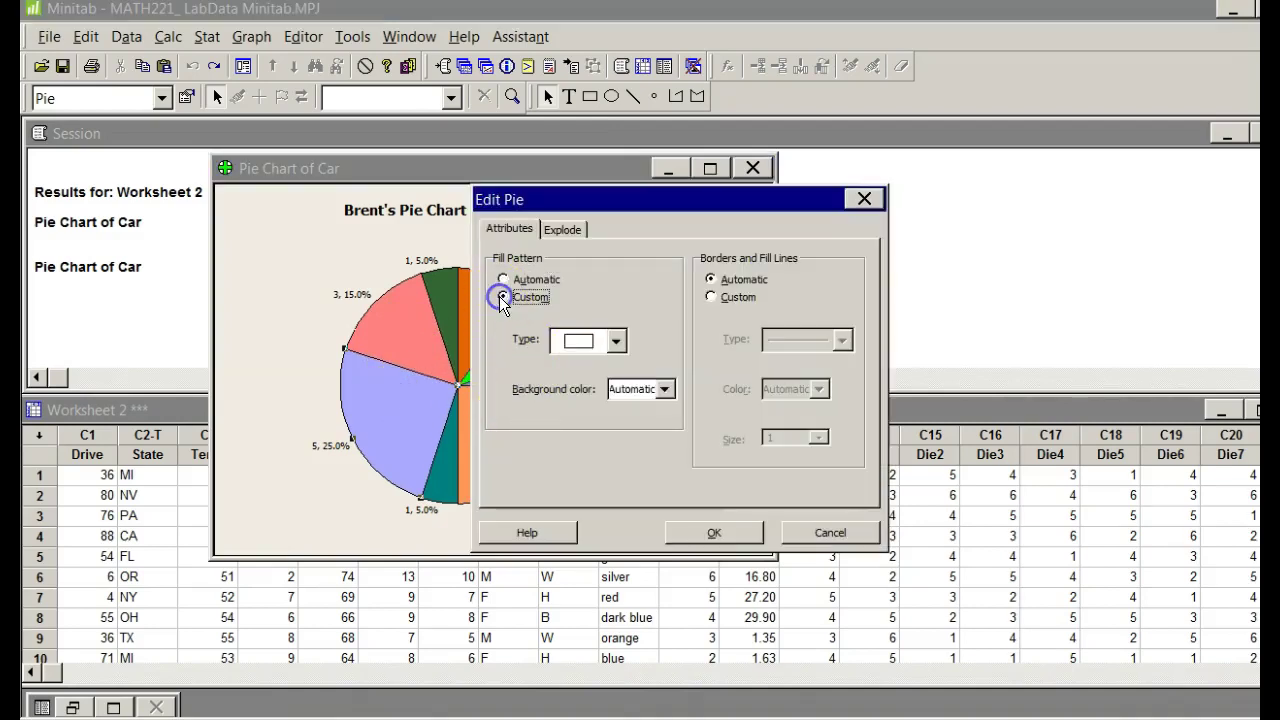
pyautogui.click(652, 389)
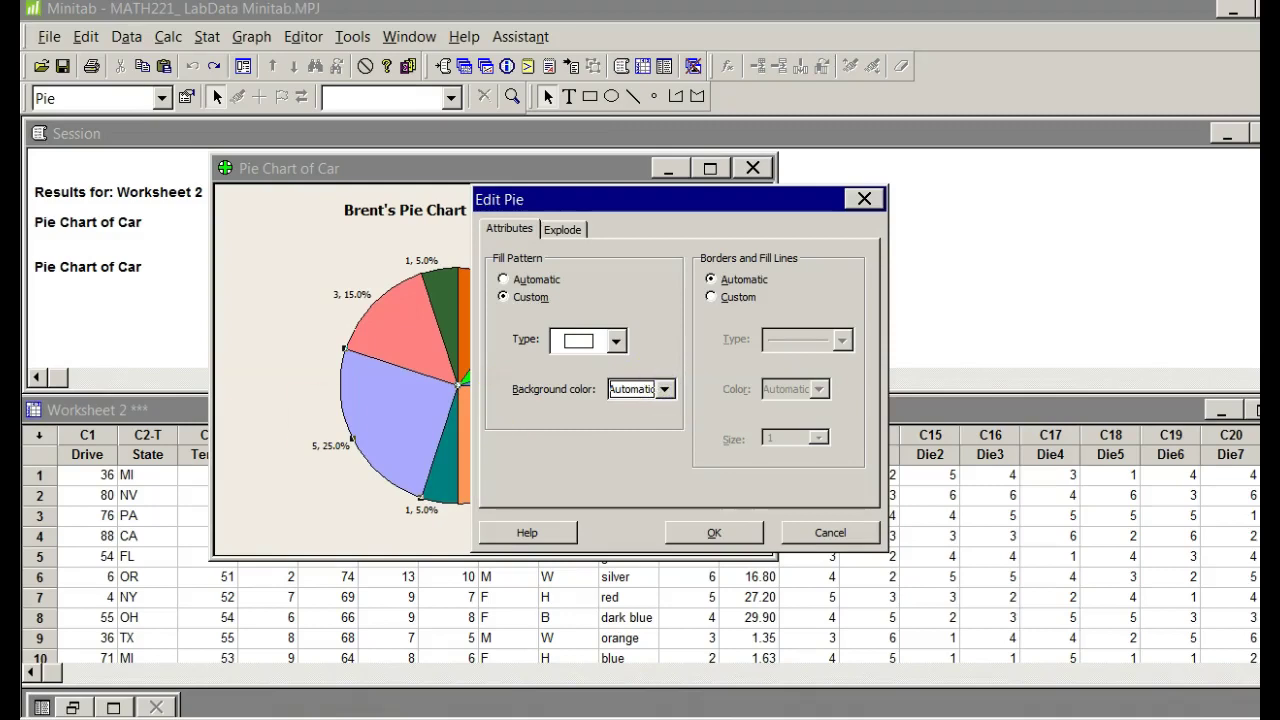
pyautogui.press('Down')
pyautogui.click(714, 532)
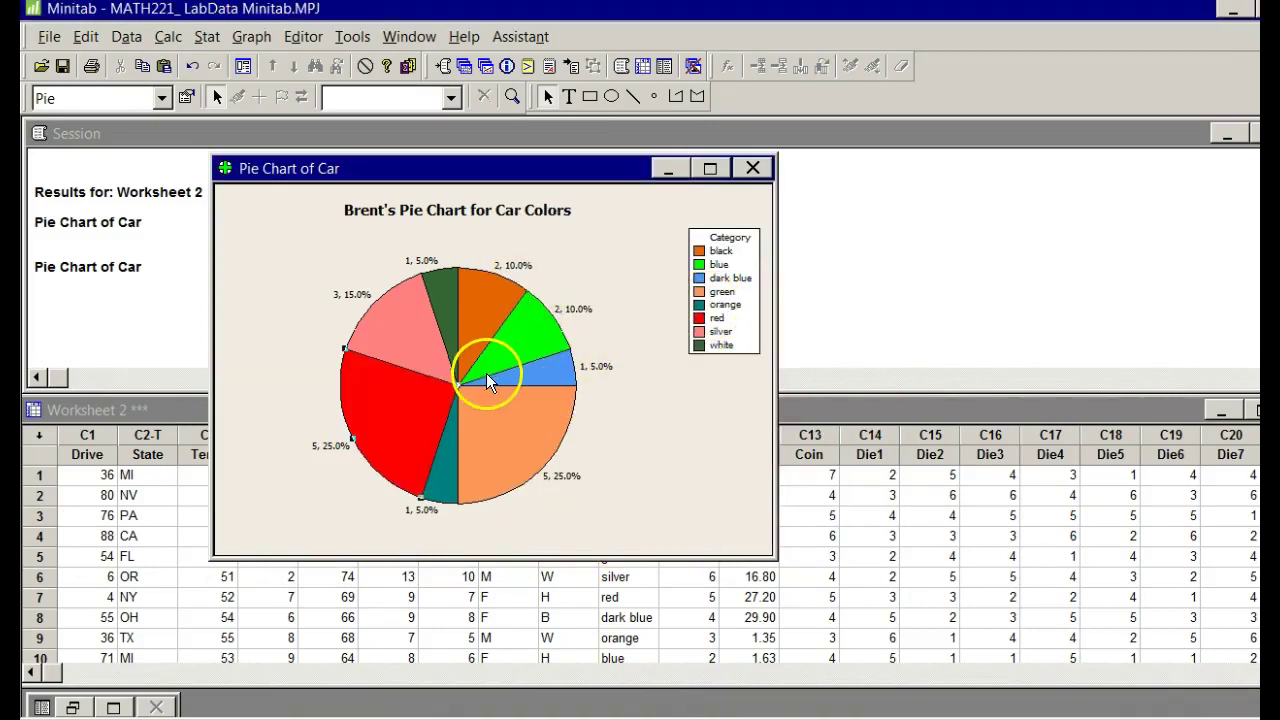
# - Give the dark blue category's slice a custom dark blue fill
pyautogui.click(561, 375)
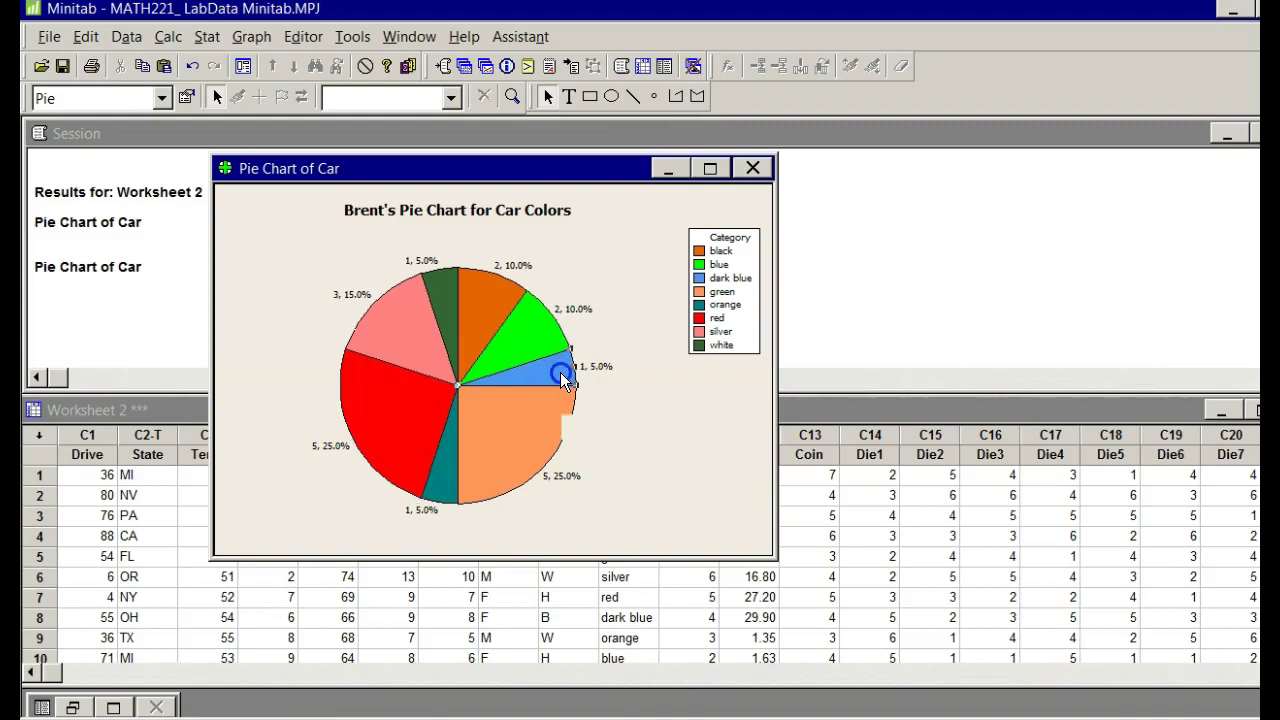
pyautogui.doubleClick(560, 376)
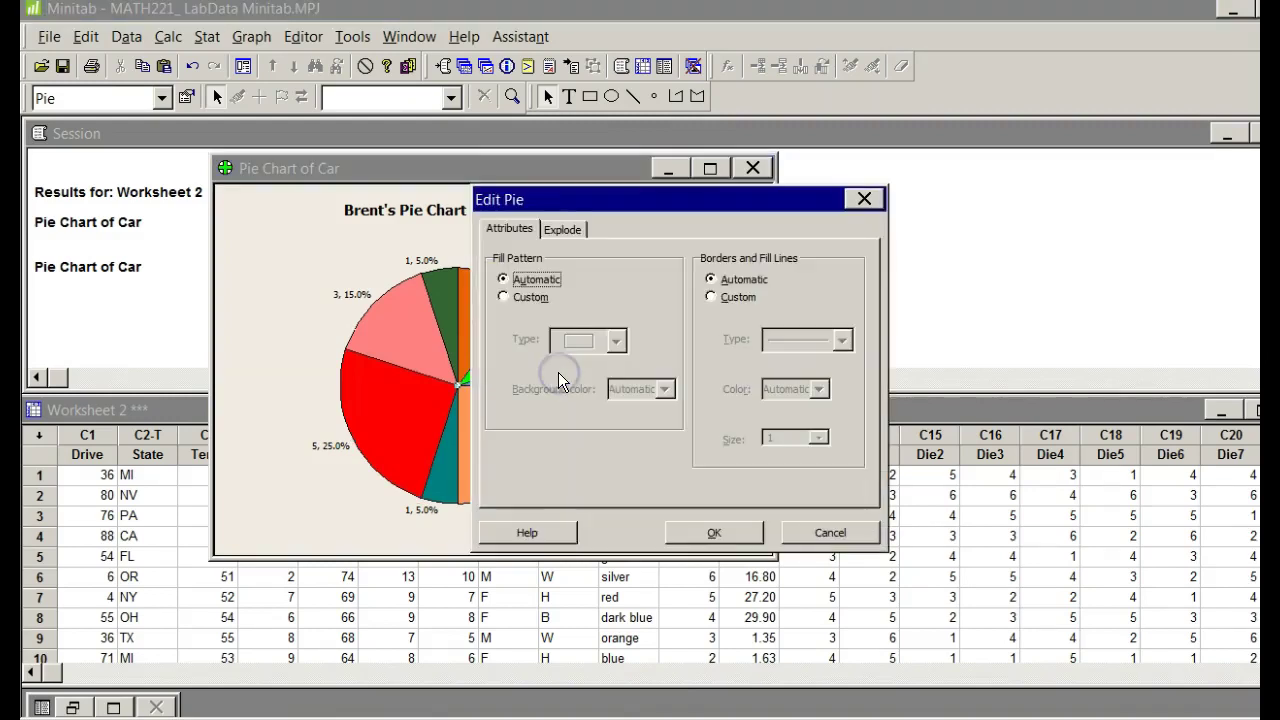
pyautogui.click(504, 297)
pyautogui.click(665, 389)
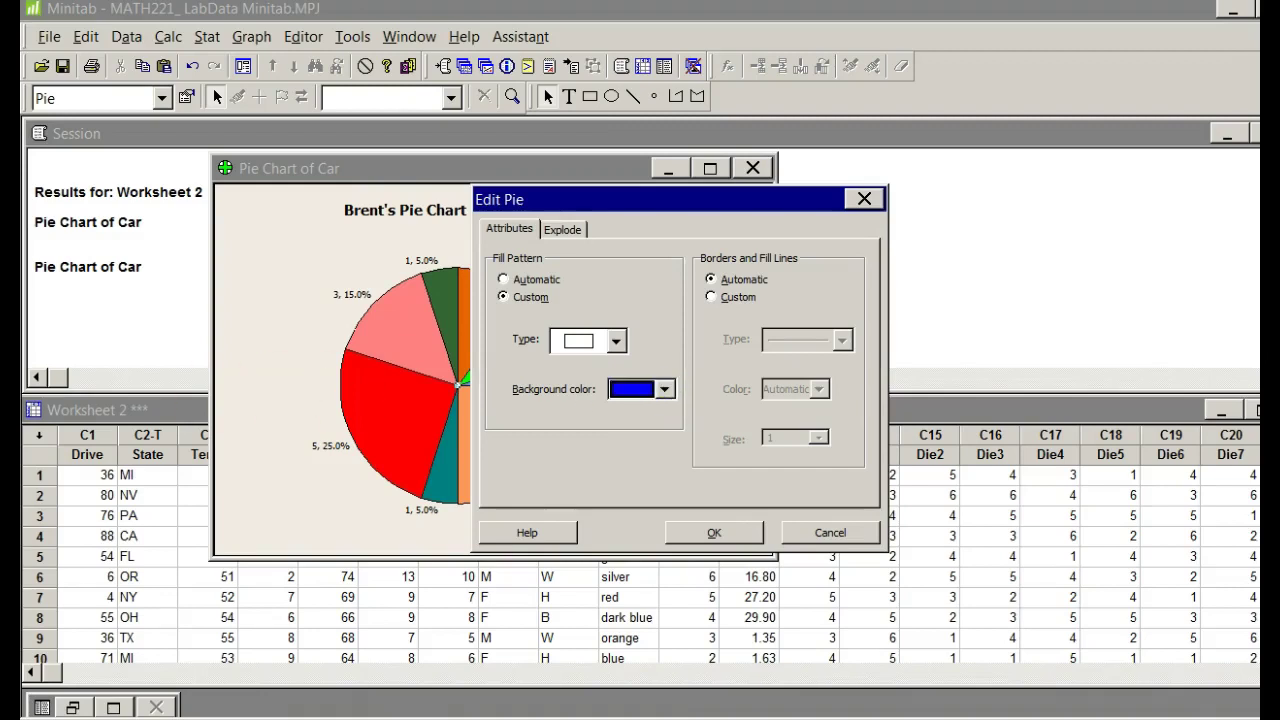
pyautogui.click(712, 535)
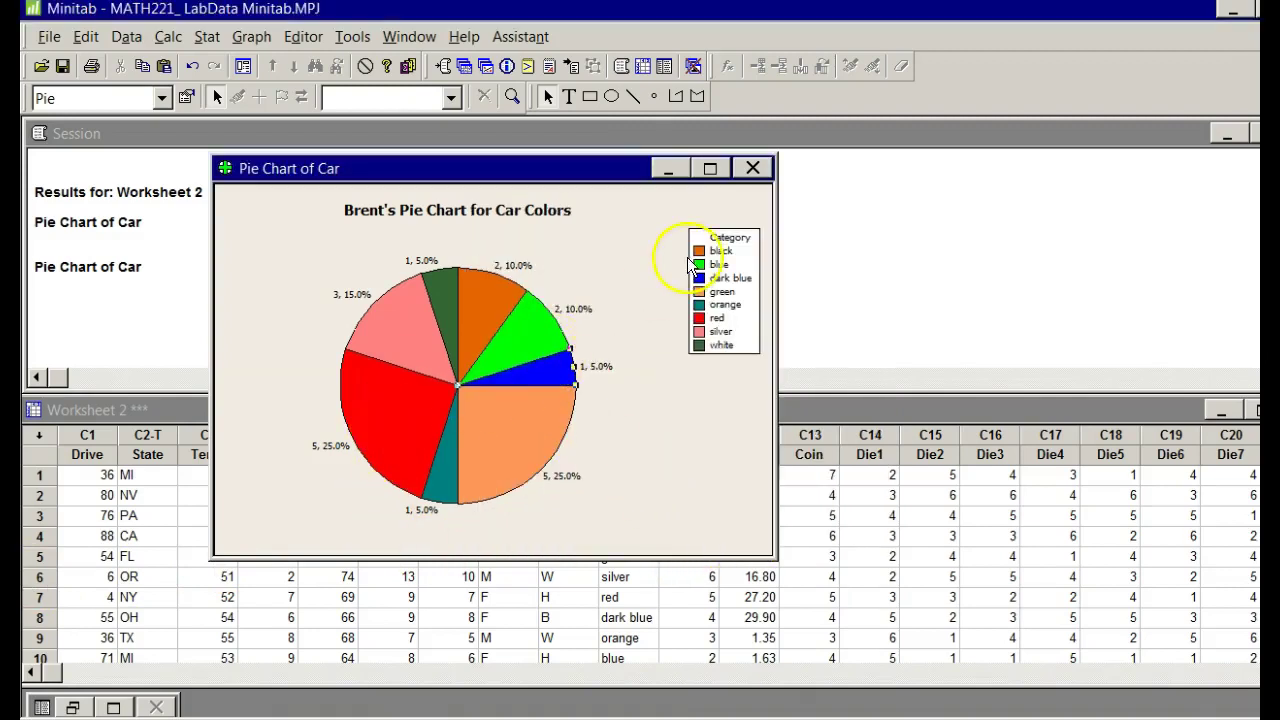
# - Give the blue category's slice (2, 10.0%) a custom blue fill
pyautogui.click(538, 350)
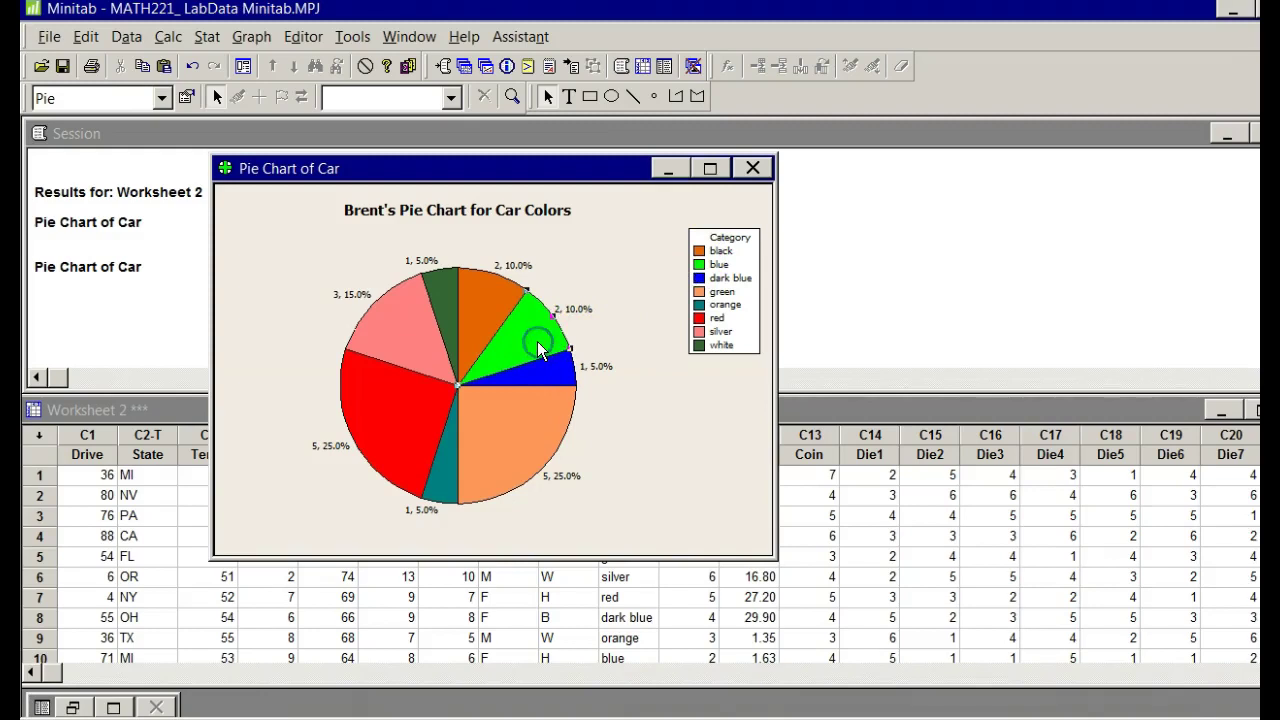
pyautogui.doubleClick(538, 350)
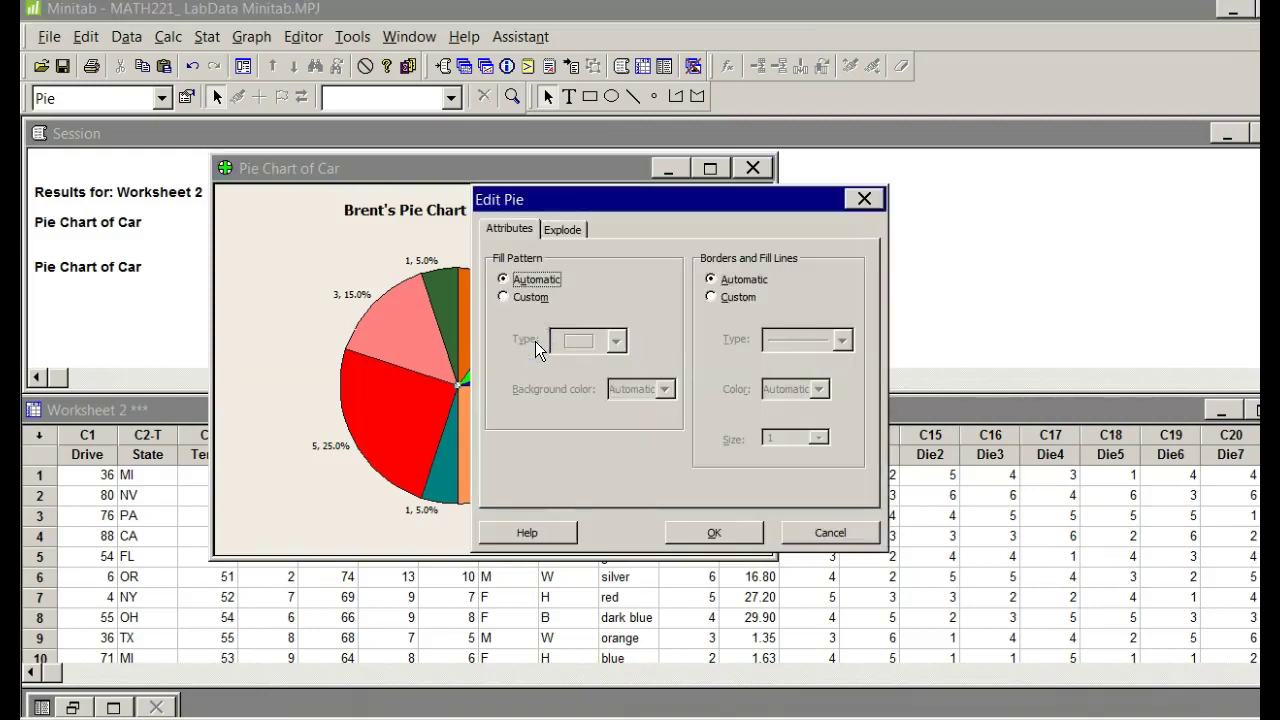
pyautogui.click(504, 297)
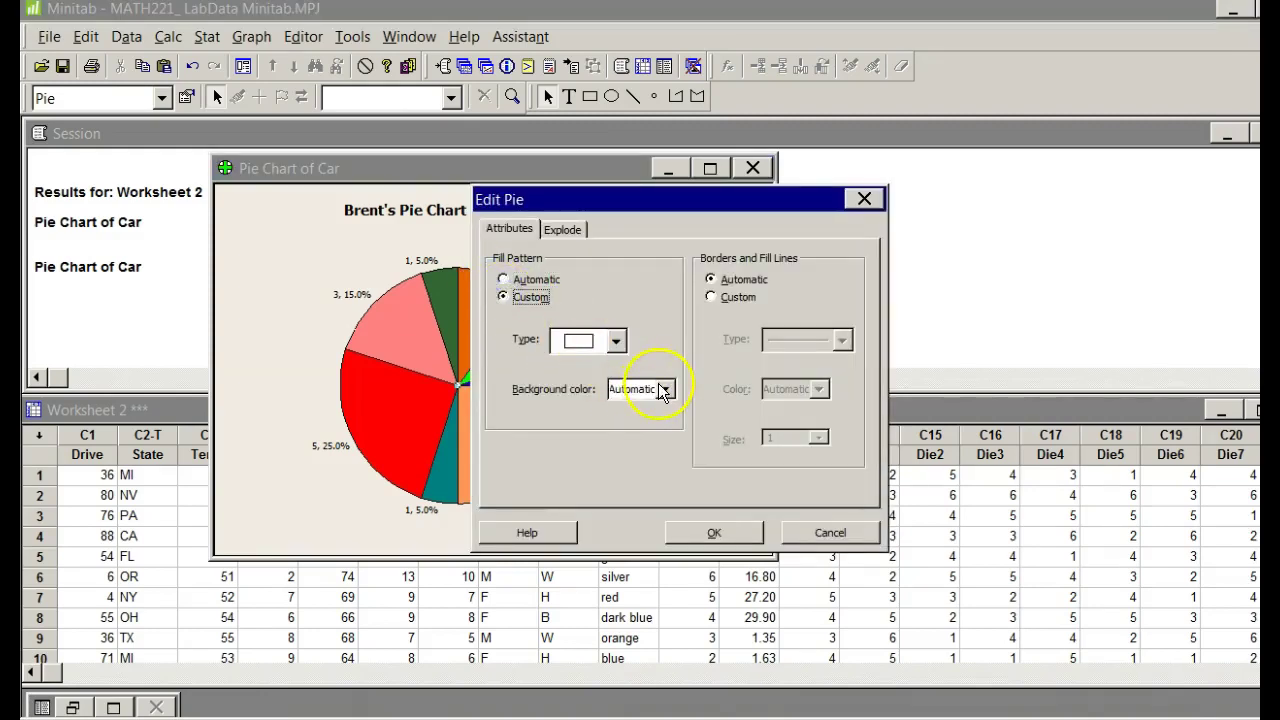
pyautogui.click(663, 390)
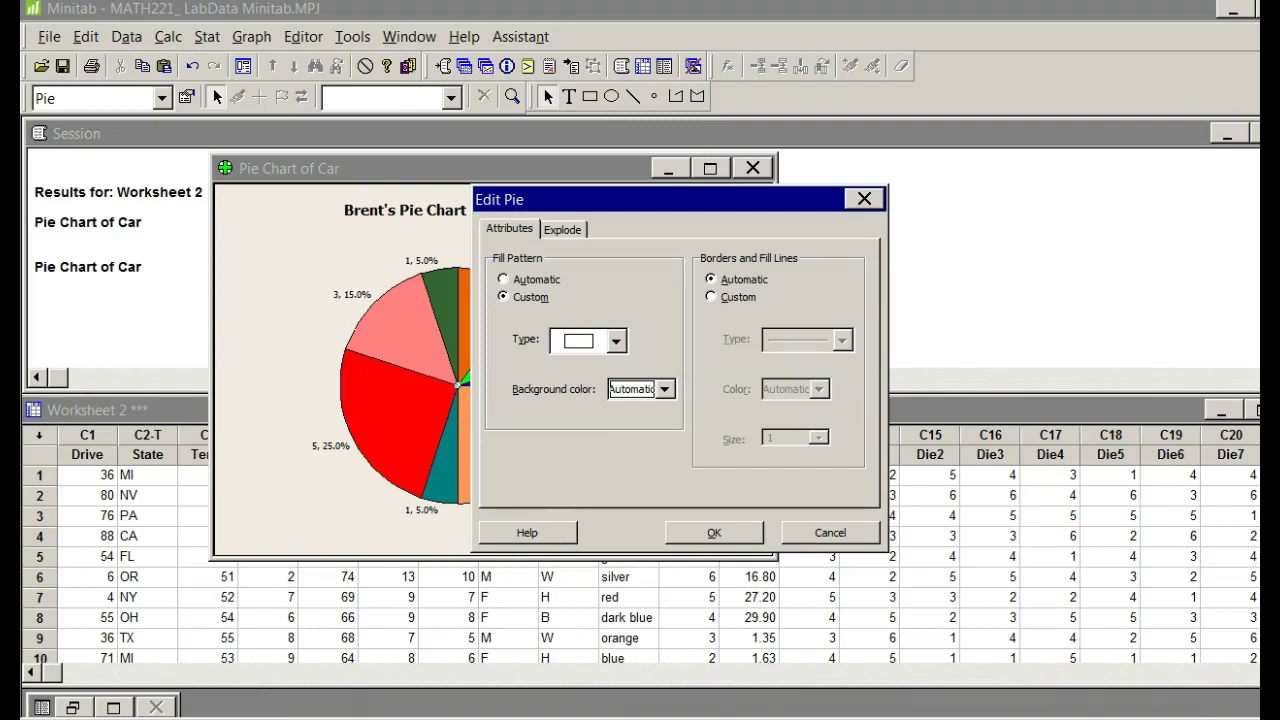
pyautogui.press('Down')
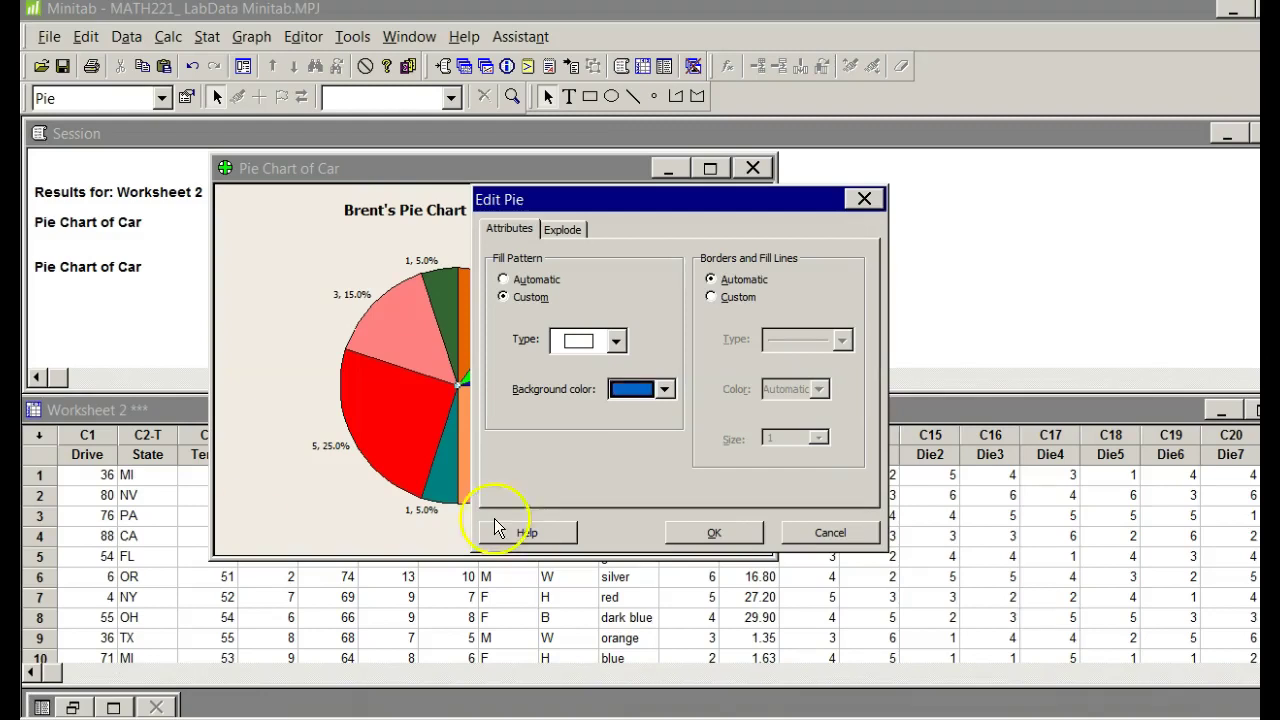
pyautogui.click(713, 530)
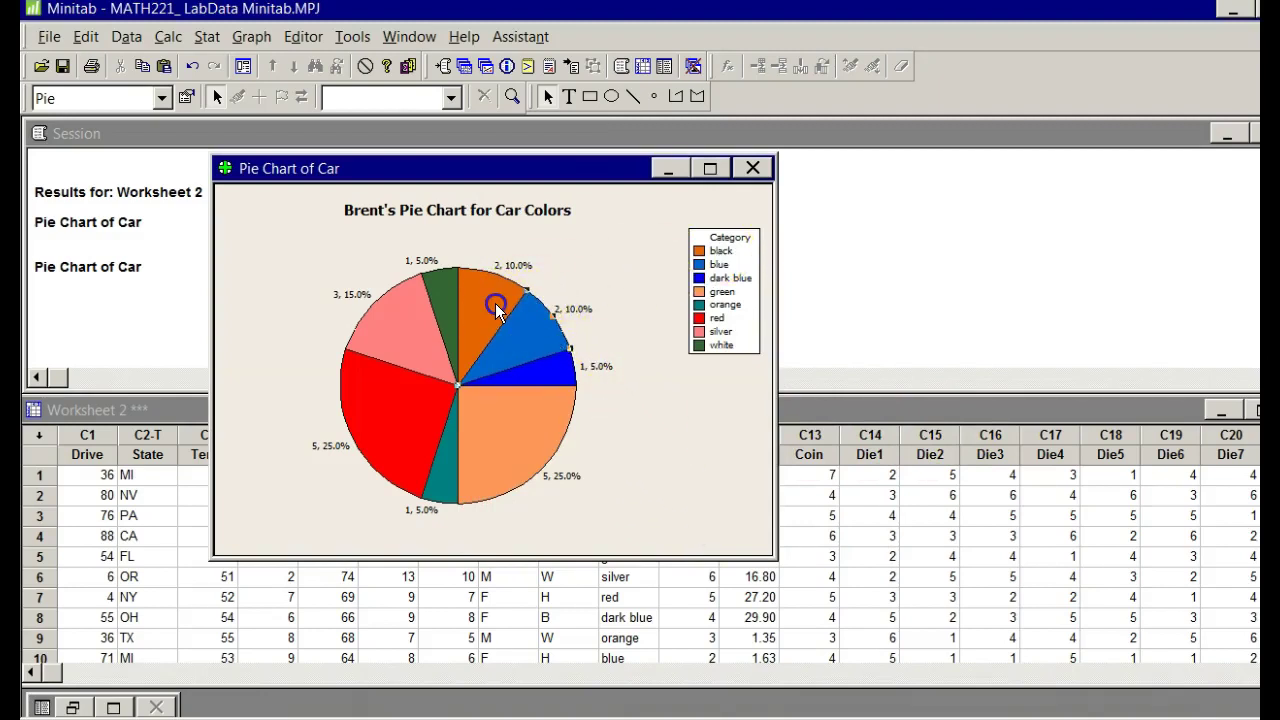
# - Give the black category's slice a custom black fill
pyautogui.doubleClick(495, 304)
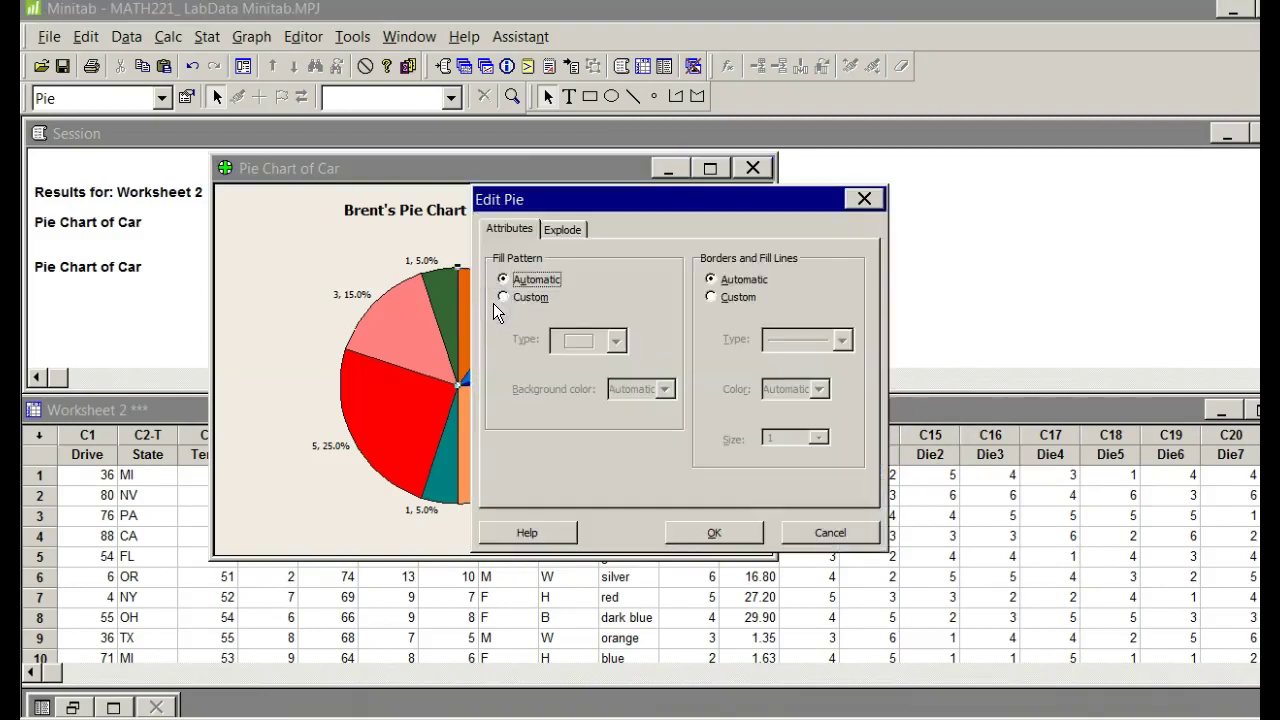
pyautogui.click(505, 297)
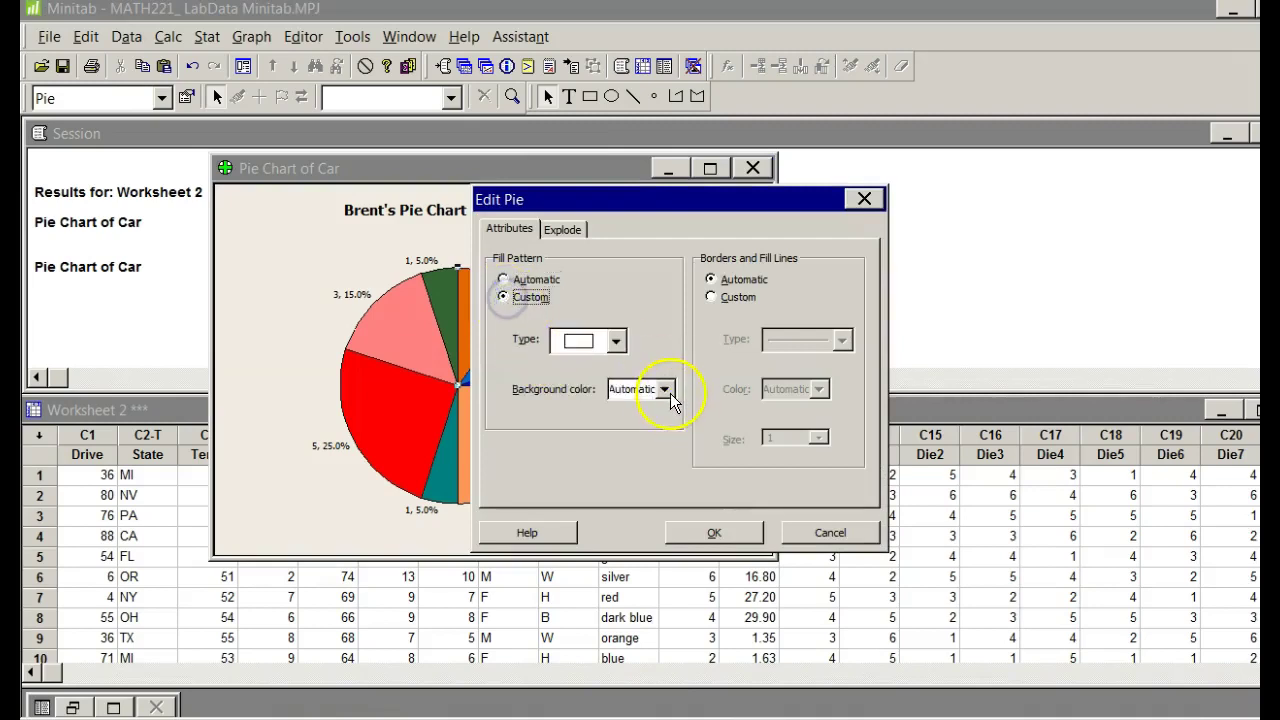
pyautogui.click(665, 390)
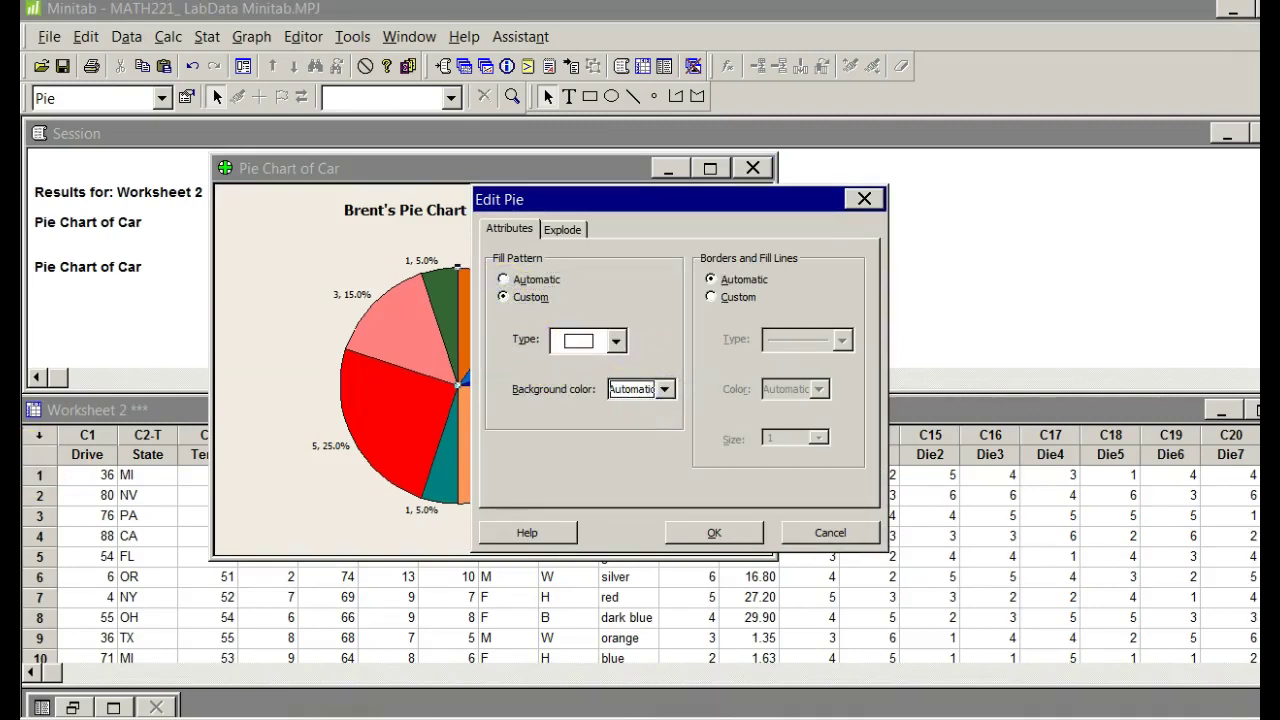
pyautogui.press('Down')
pyautogui.click(743, 527)
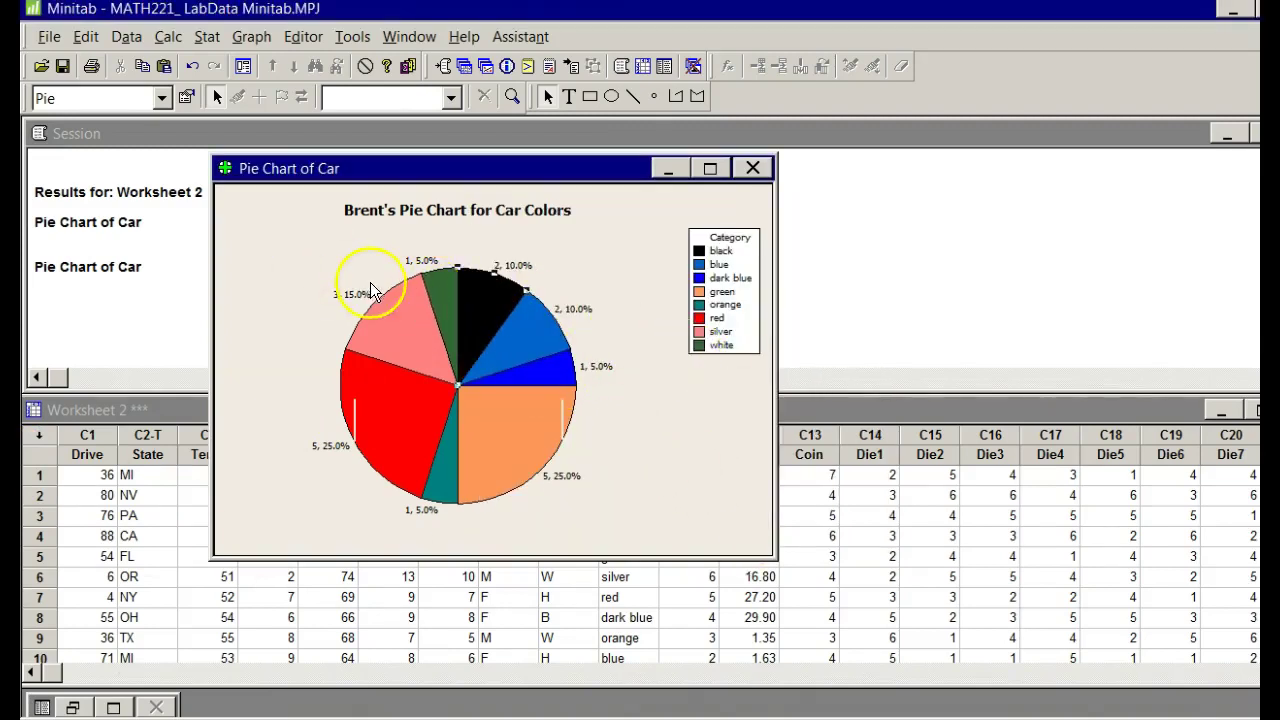
# - Give the white category's slice a custom white fill
pyautogui.click(446, 294)
pyautogui.doubleClick(445, 292)
pyautogui.click(503, 297)
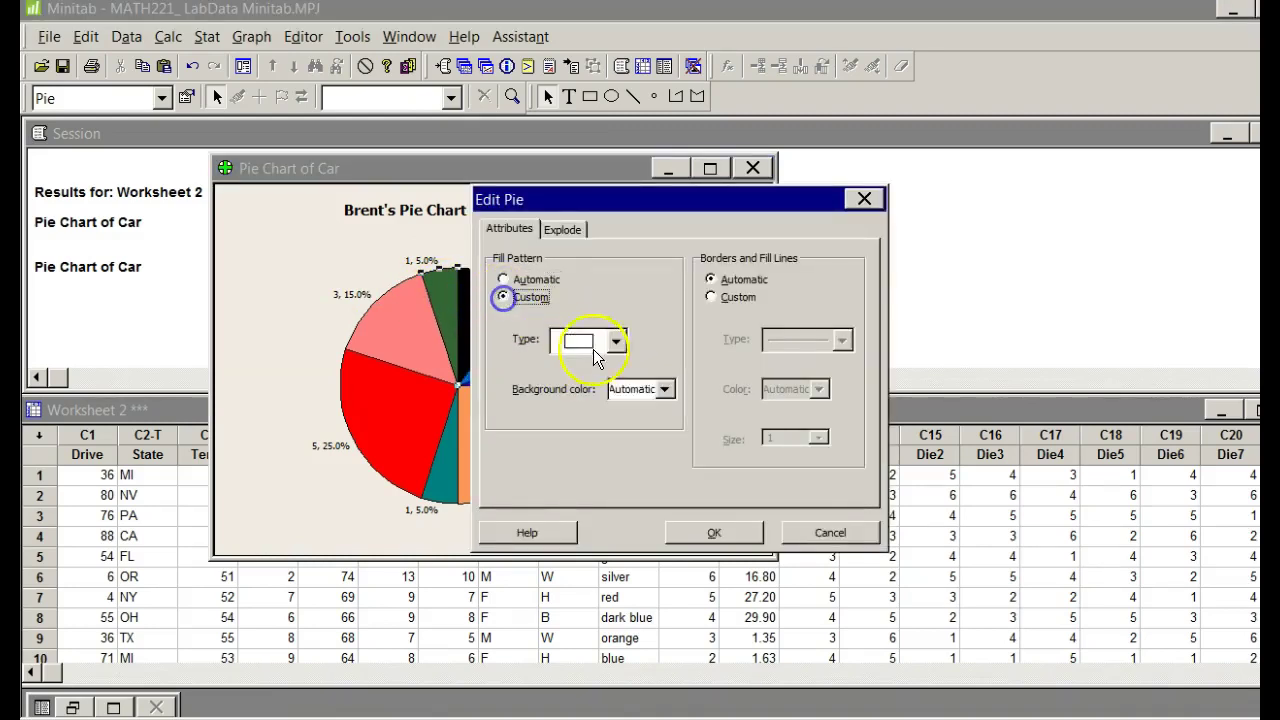
pyautogui.click(664, 391)
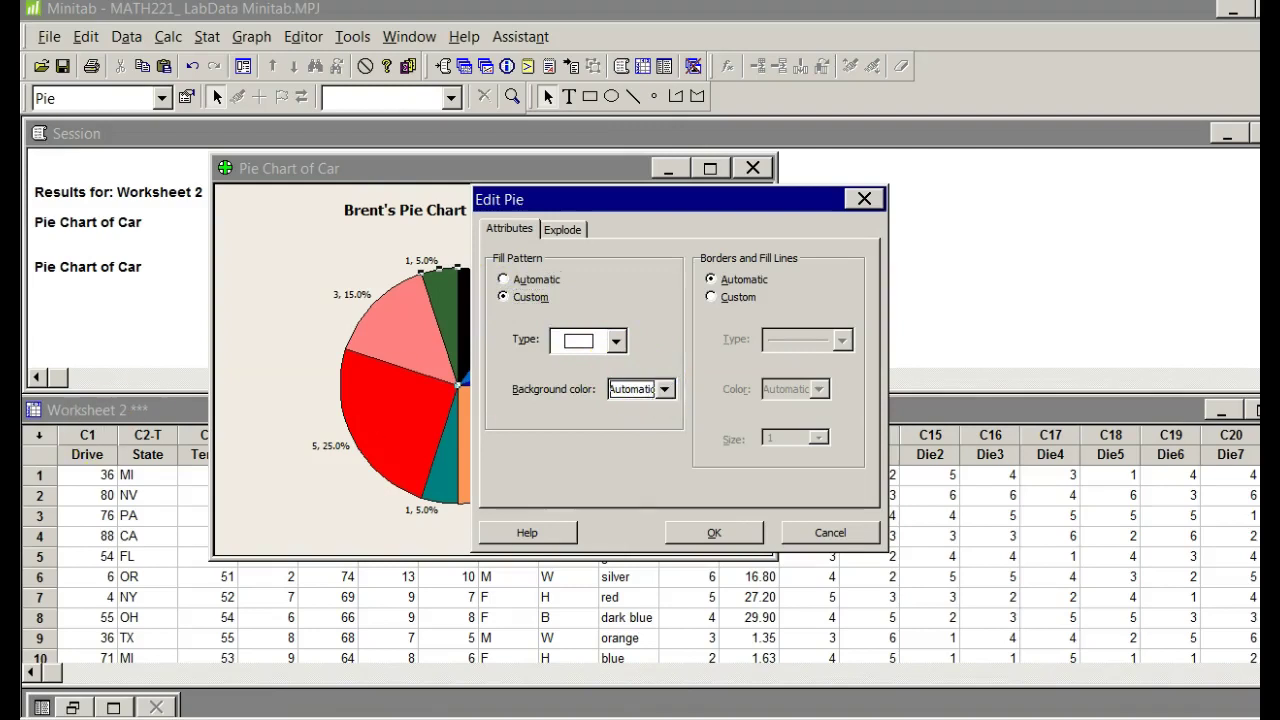
pyautogui.press('Down')
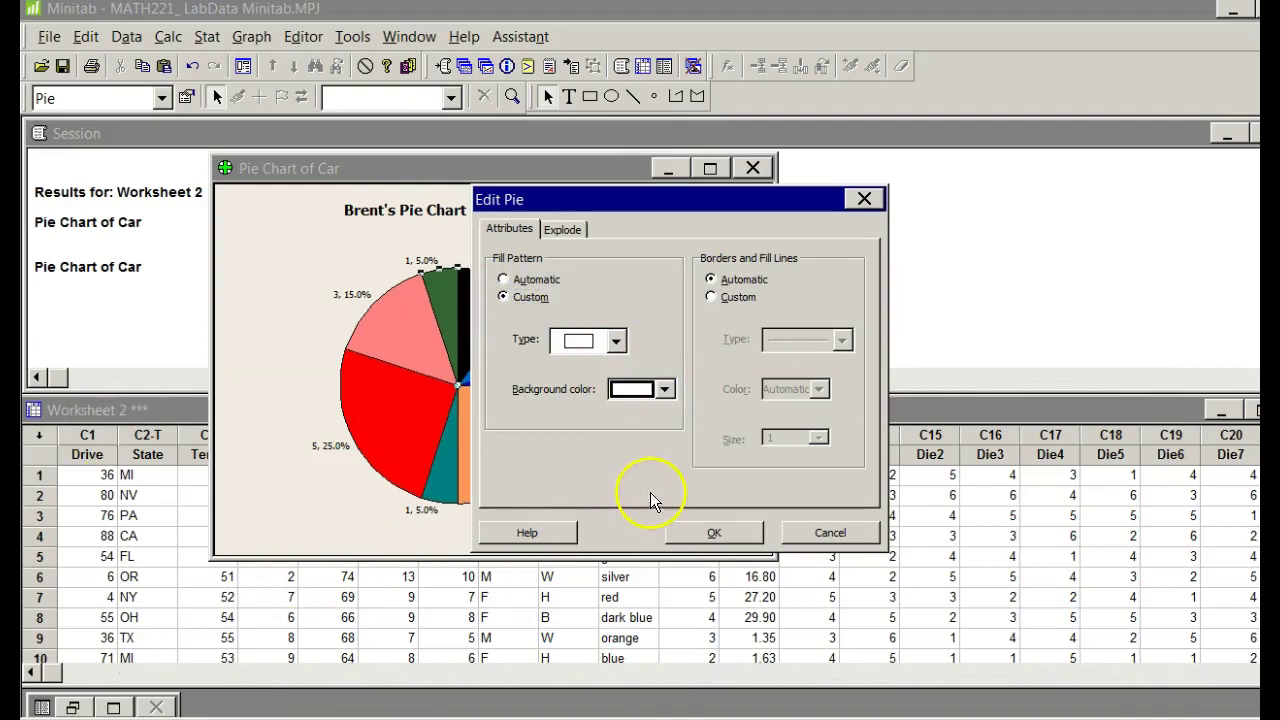
pyautogui.click(685, 530)
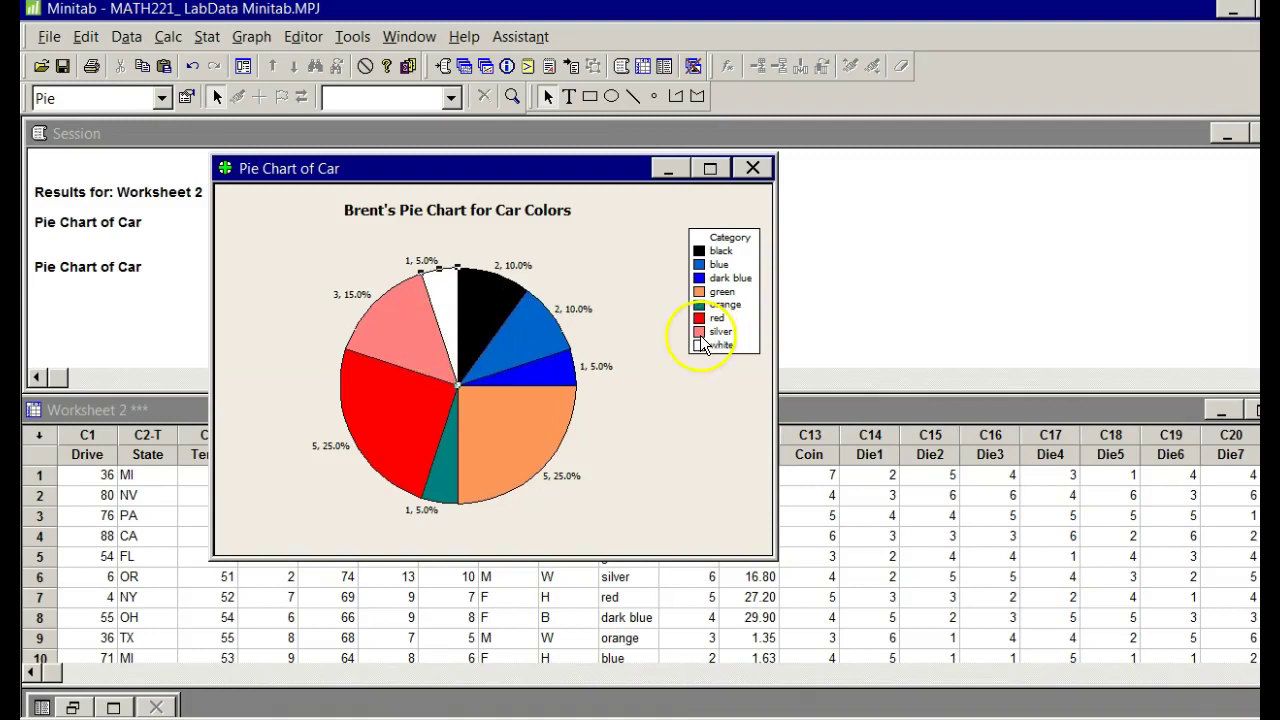
# - Give the silver category's slice (3, 15.0%) a custom grey fill
pyautogui.click(414, 337)
pyautogui.doubleClick(414, 337)
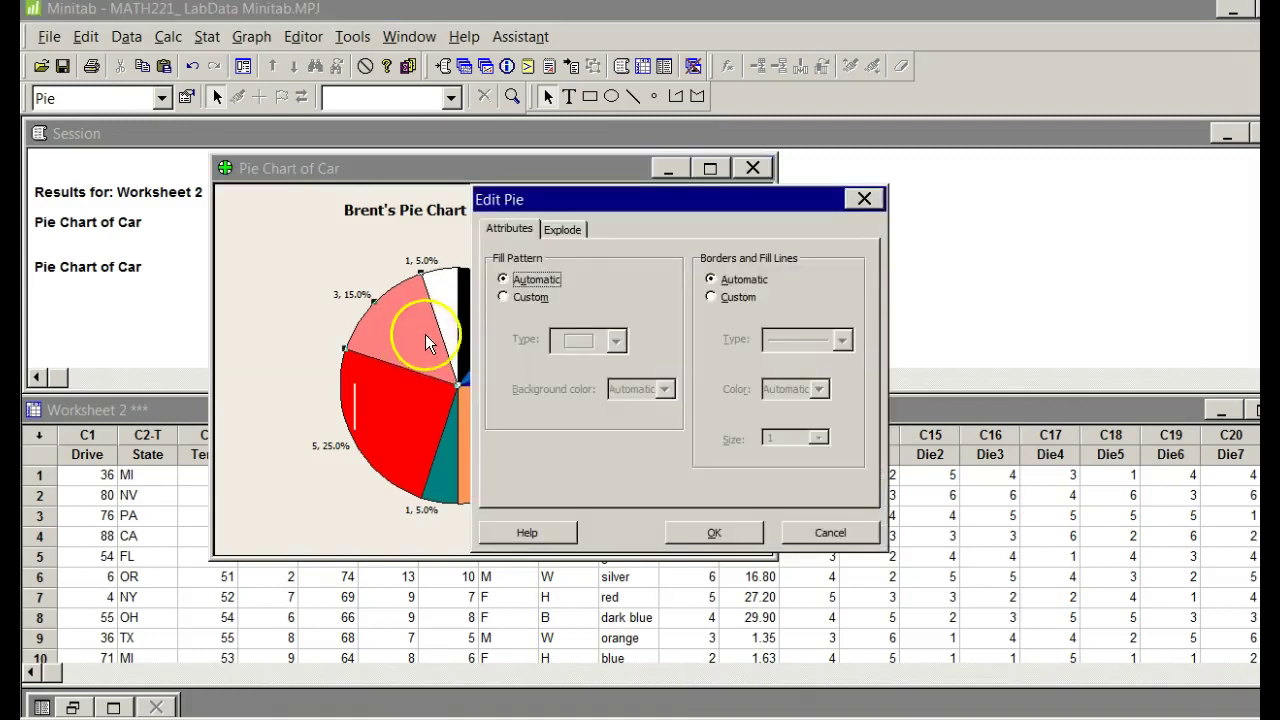
pyautogui.click(503, 297)
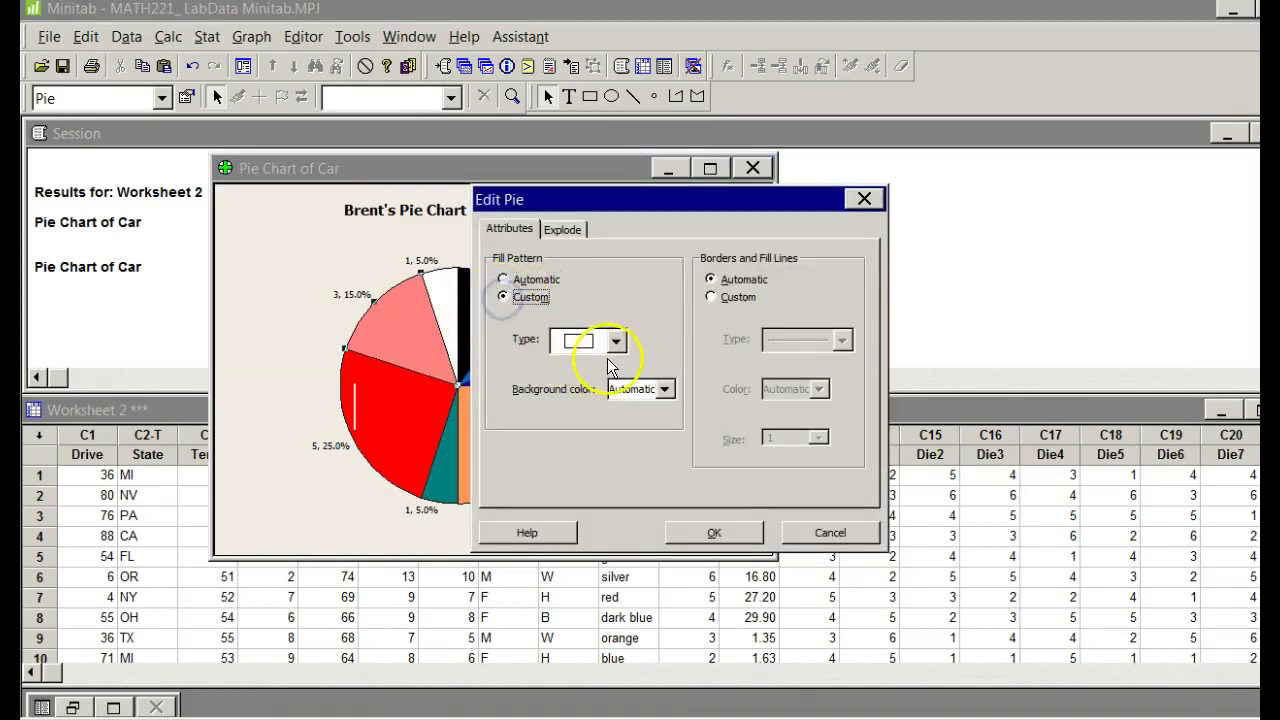
pyautogui.click(665, 392)
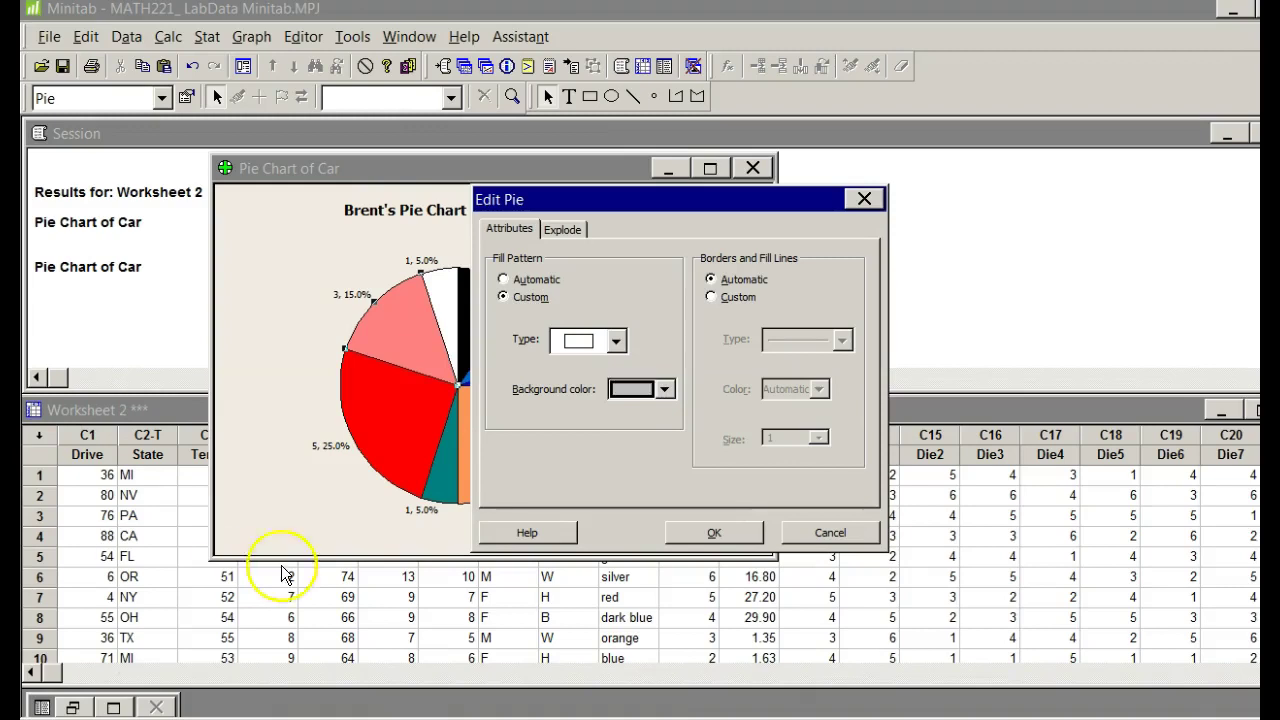
pyautogui.click(714, 532)
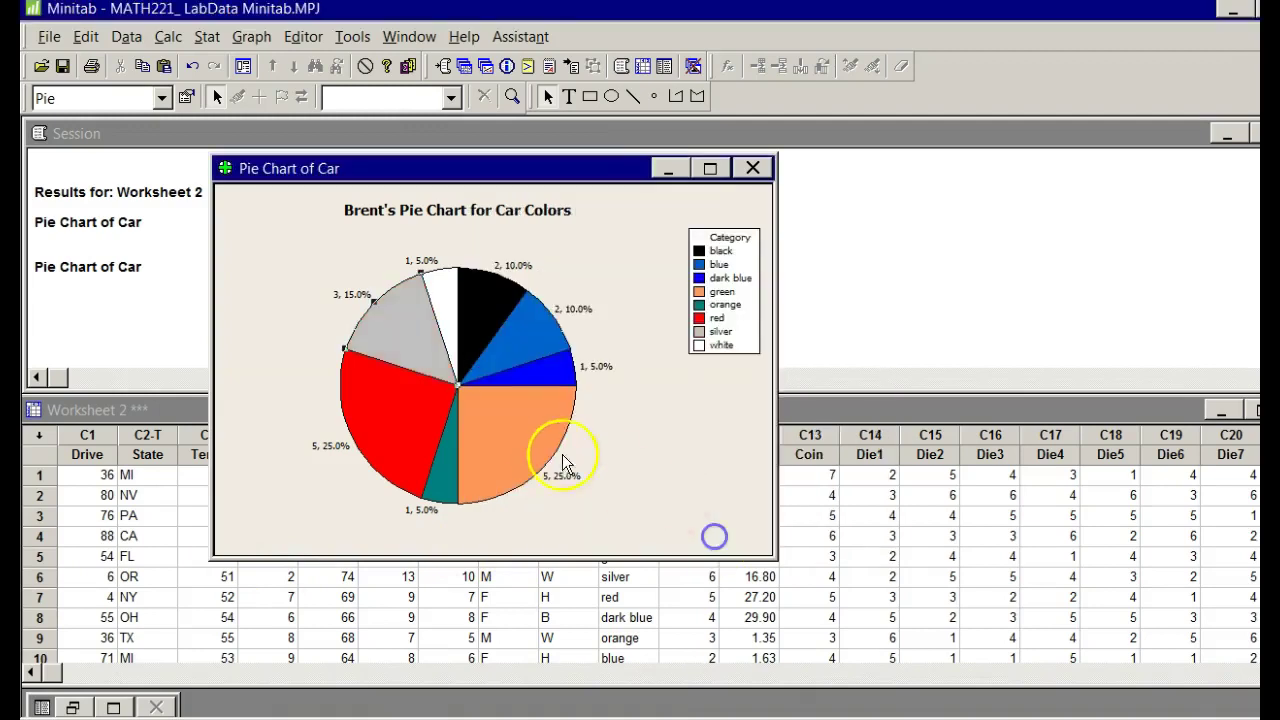
# - Give the green category's slice (5, 25.0%) a custom green fill
pyautogui.click(521, 425)
pyautogui.doubleClick(521, 425)
pyautogui.click(503, 298)
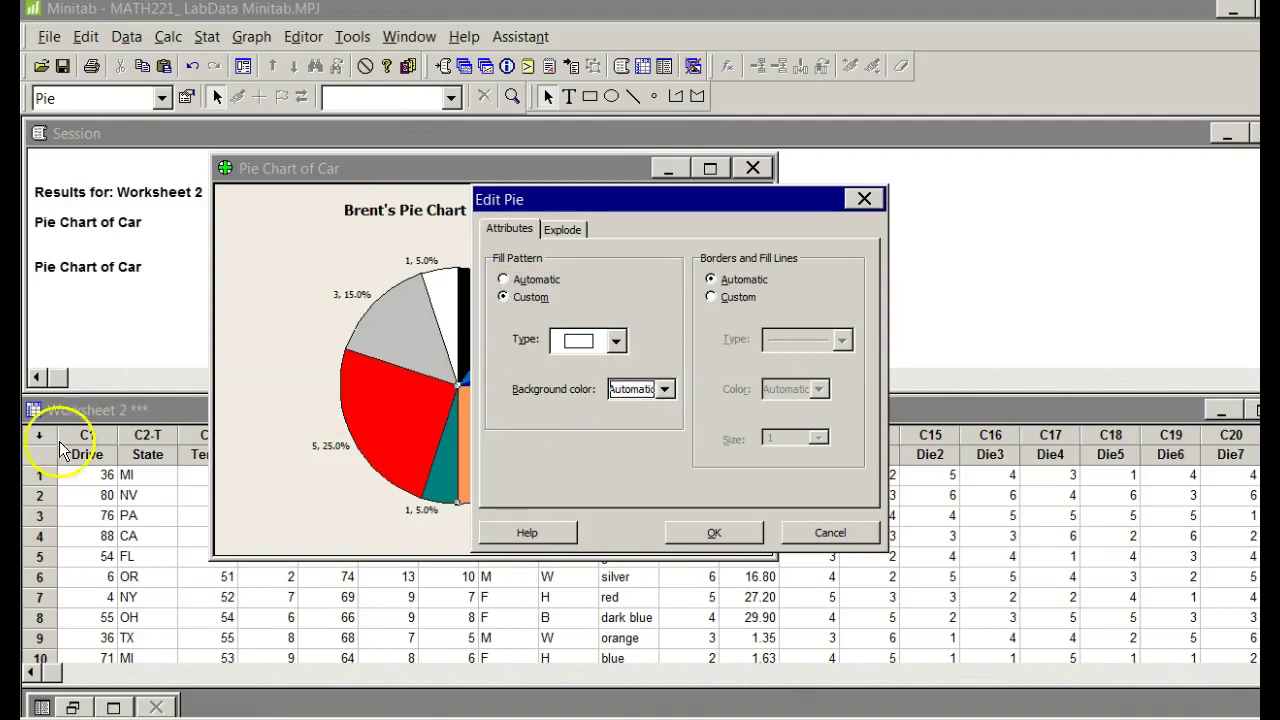
pyautogui.press('Down')
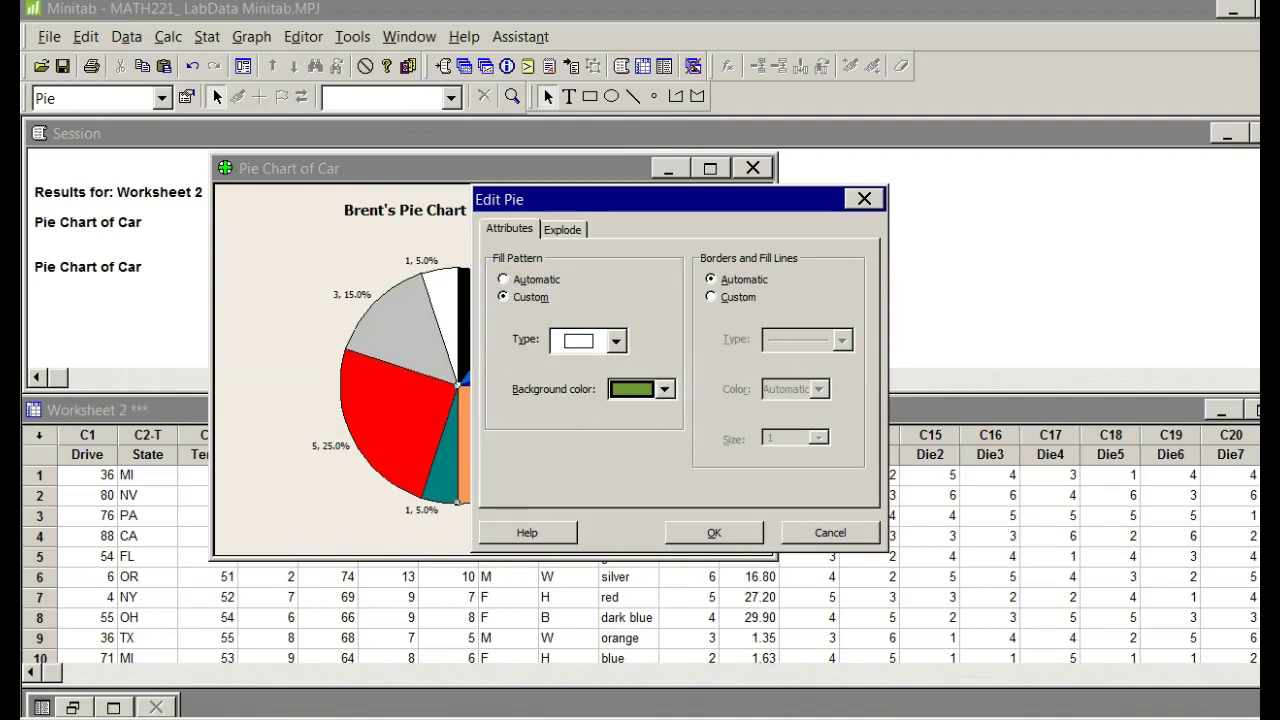
pyautogui.click(716, 532)
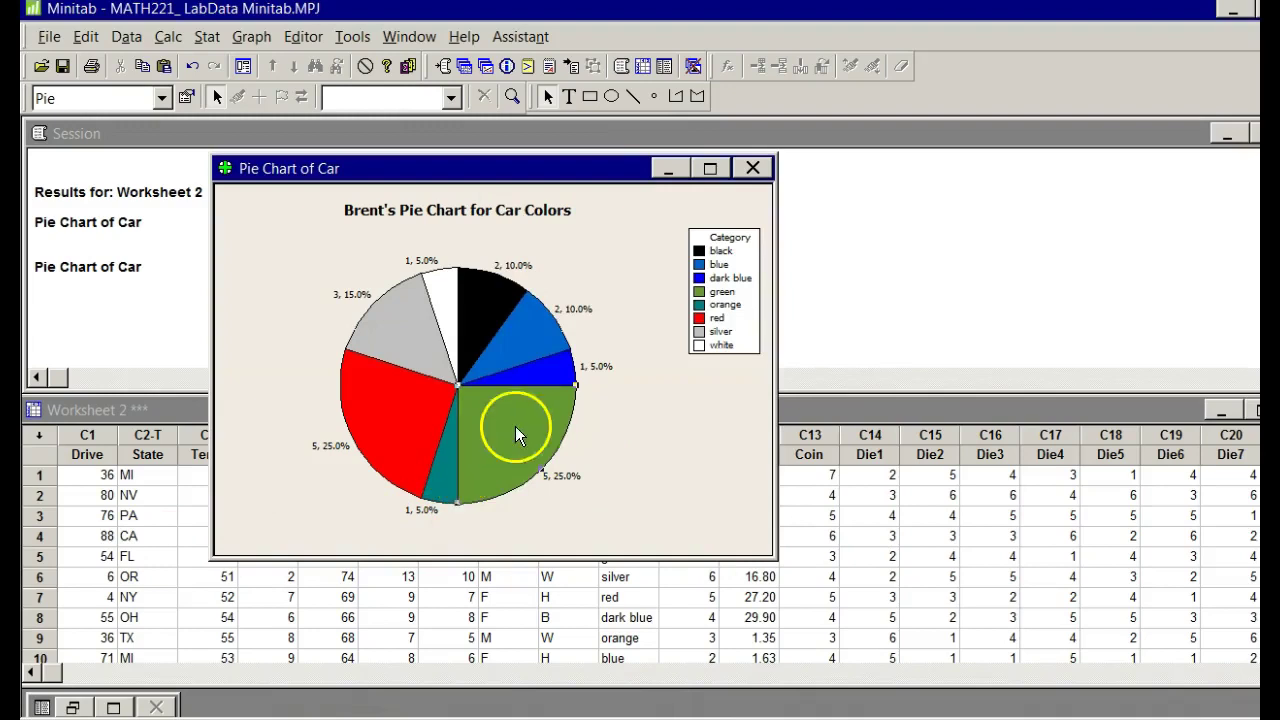
# - Give the orange category's slice (1, 5.0%) a custom orange fill
pyautogui.click(433, 473)
pyautogui.doubleClick(442, 471)
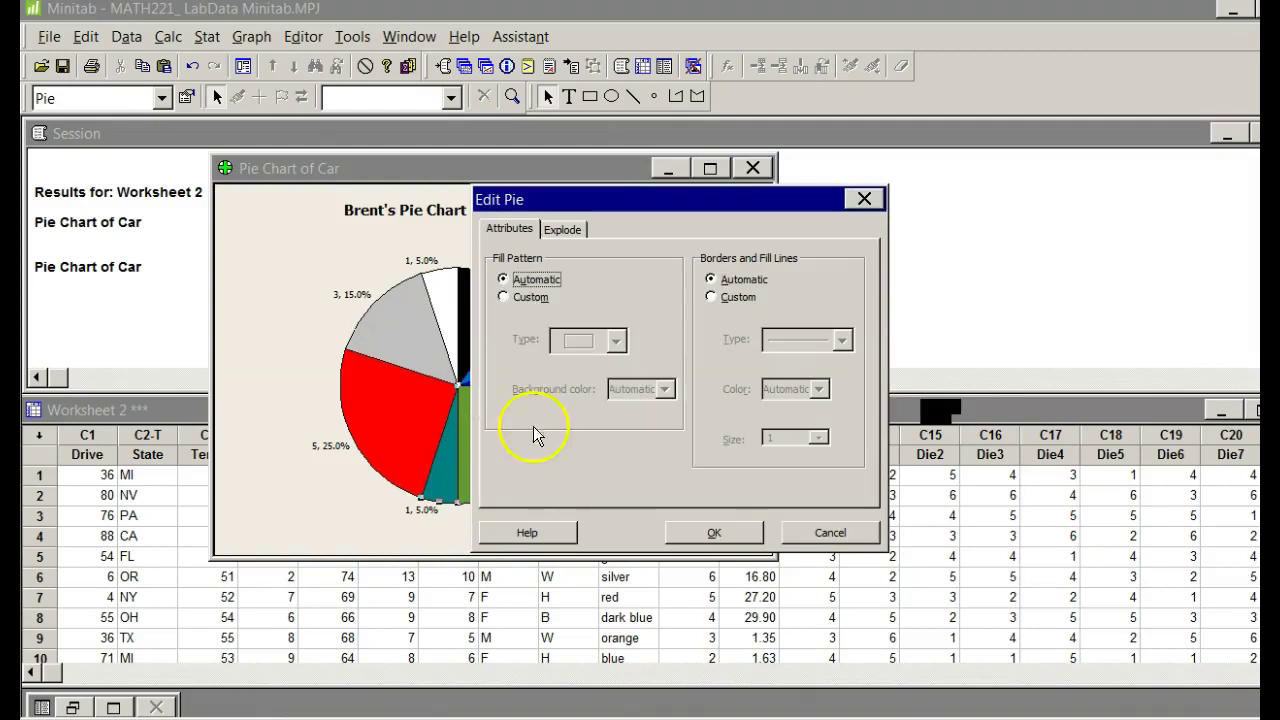
pyautogui.click(504, 298)
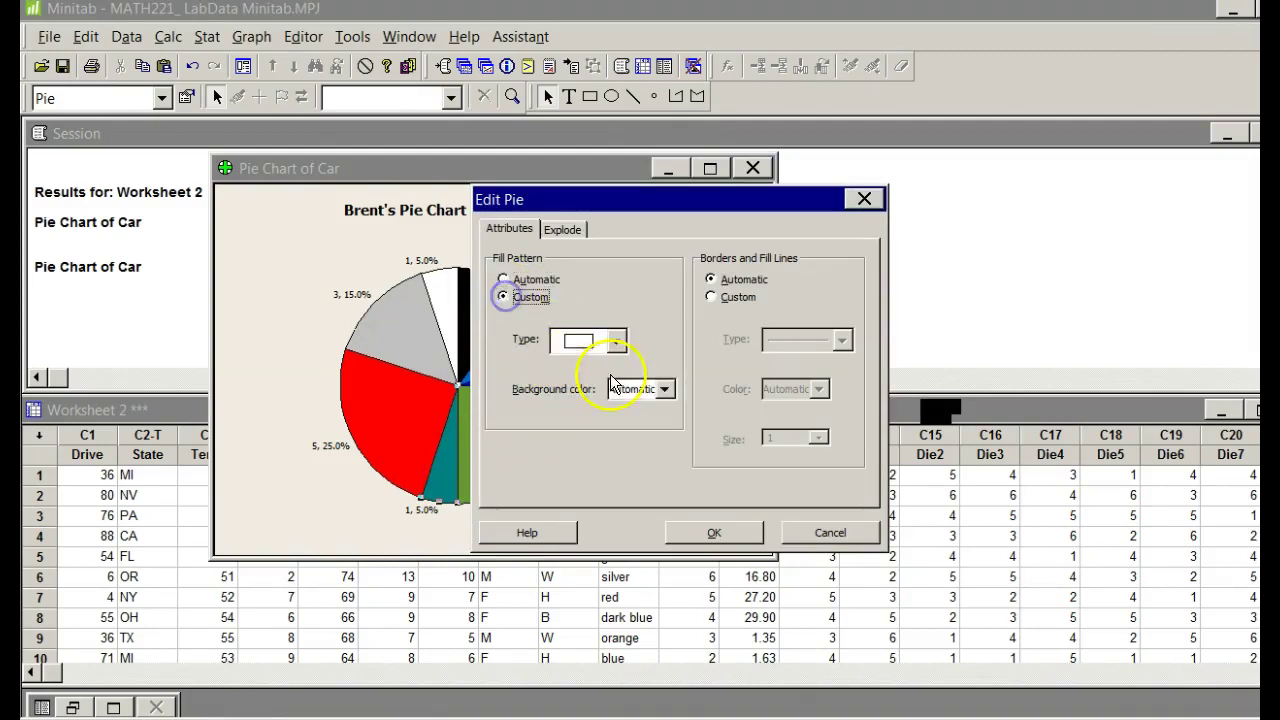
pyautogui.click(665, 390)
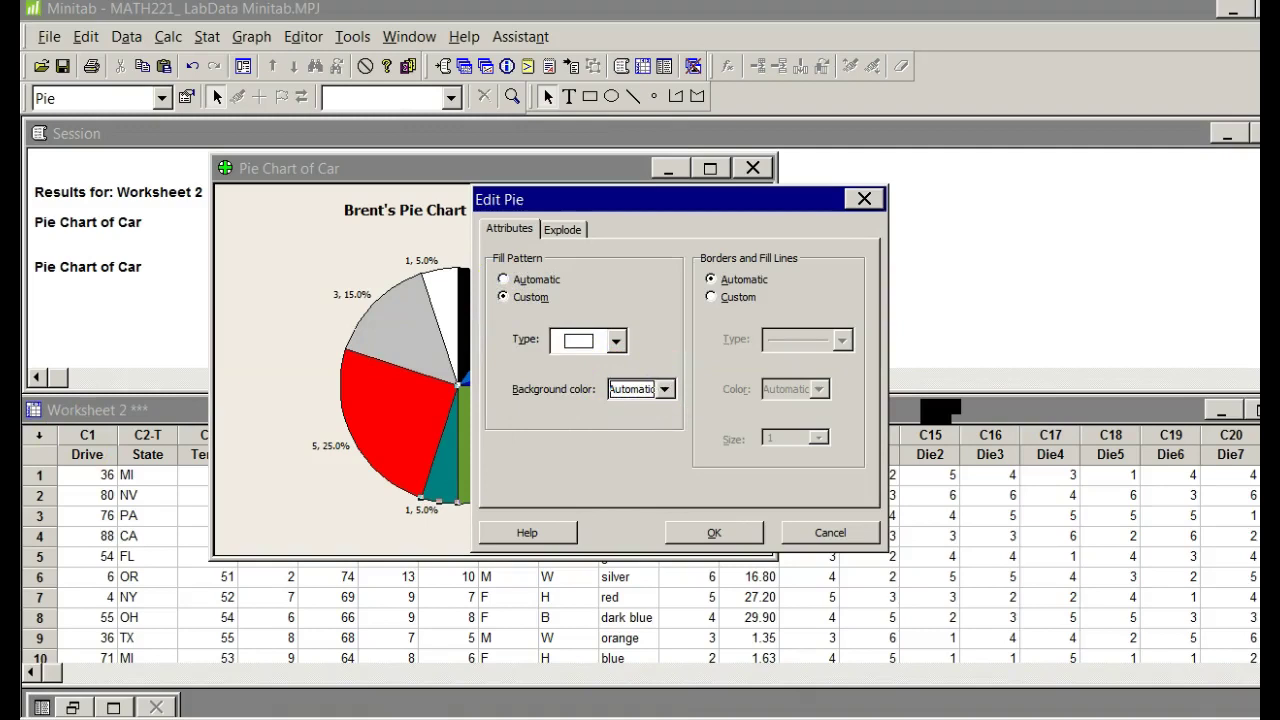
pyautogui.click(712, 531)
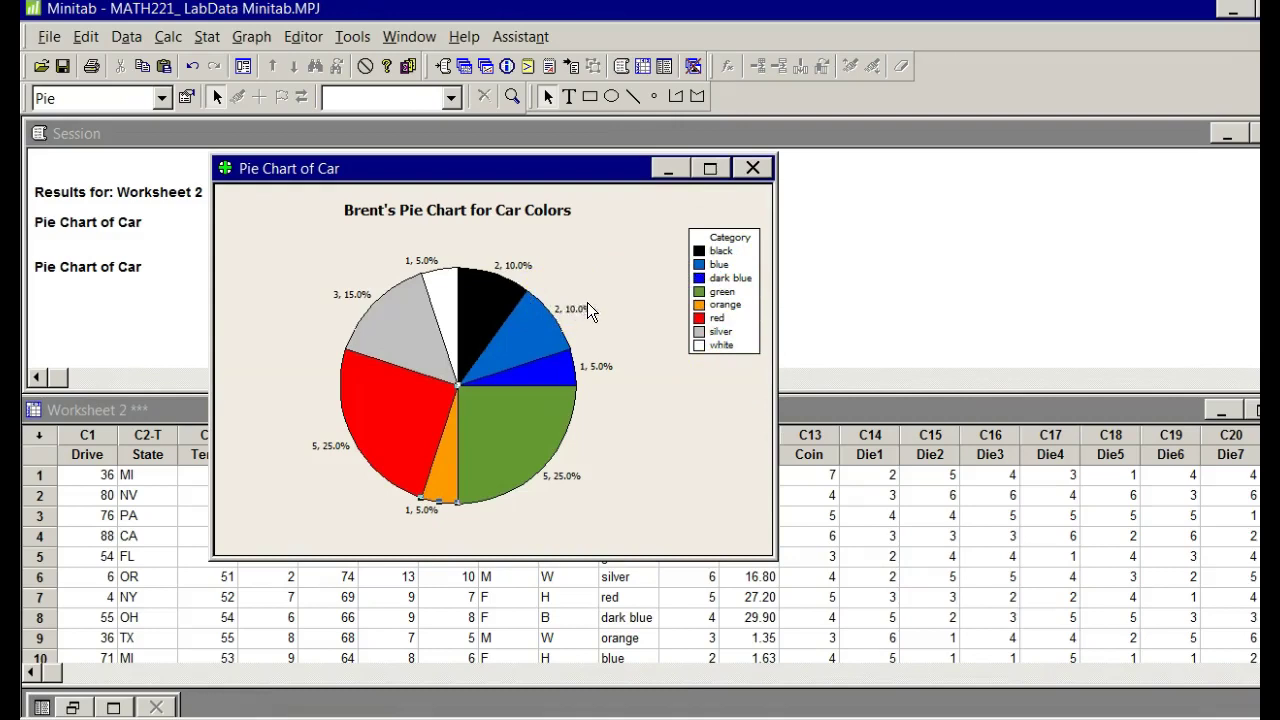
# - Copy the whole graph to the clipboard and switch to another program
pyautogui.rightClick(635, 220)
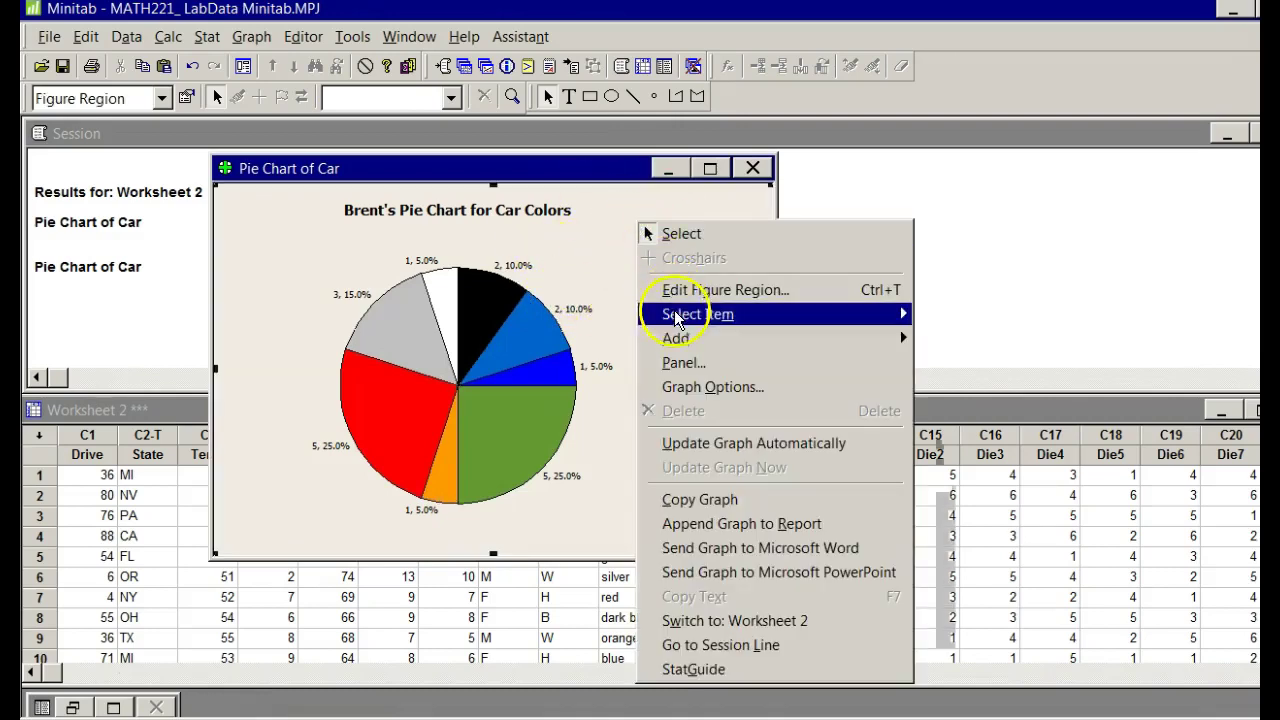
pyautogui.click(707, 500)
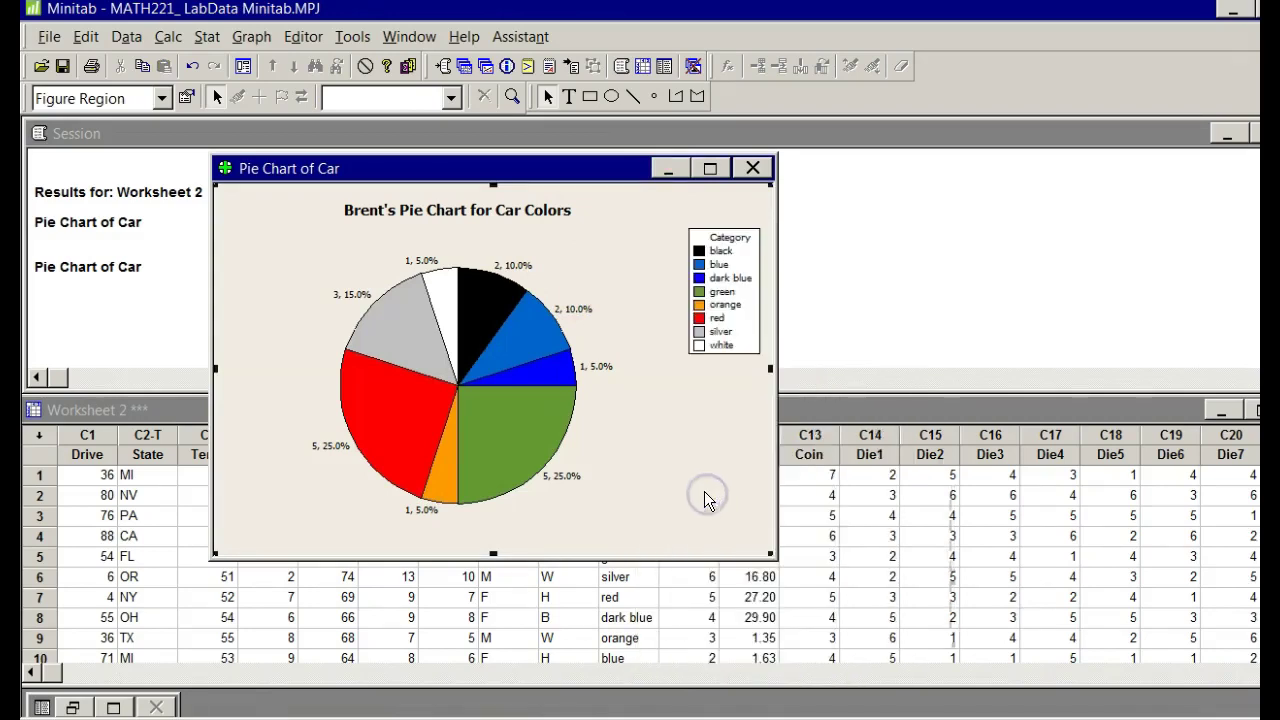
pyautogui.hotkey('alt', 'Tab')
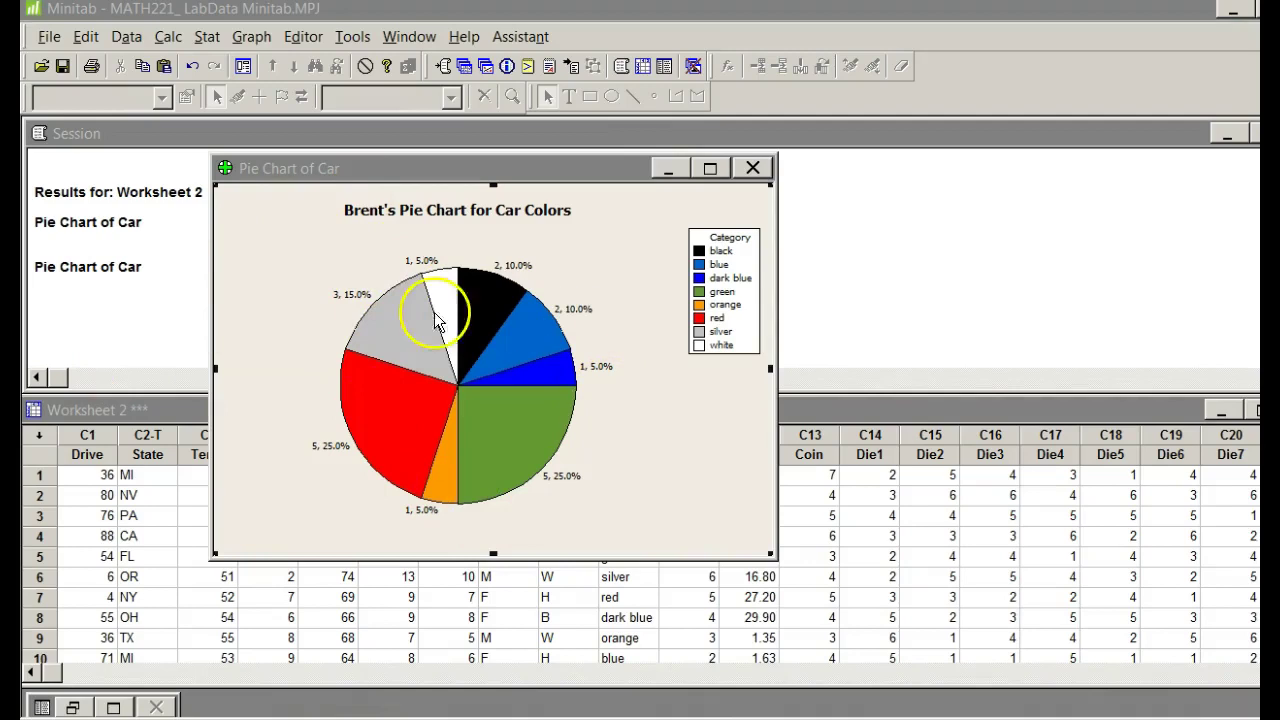
# - Return to Minitab and bring the pie chart window back to the front
pyautogui.click(46, 38)
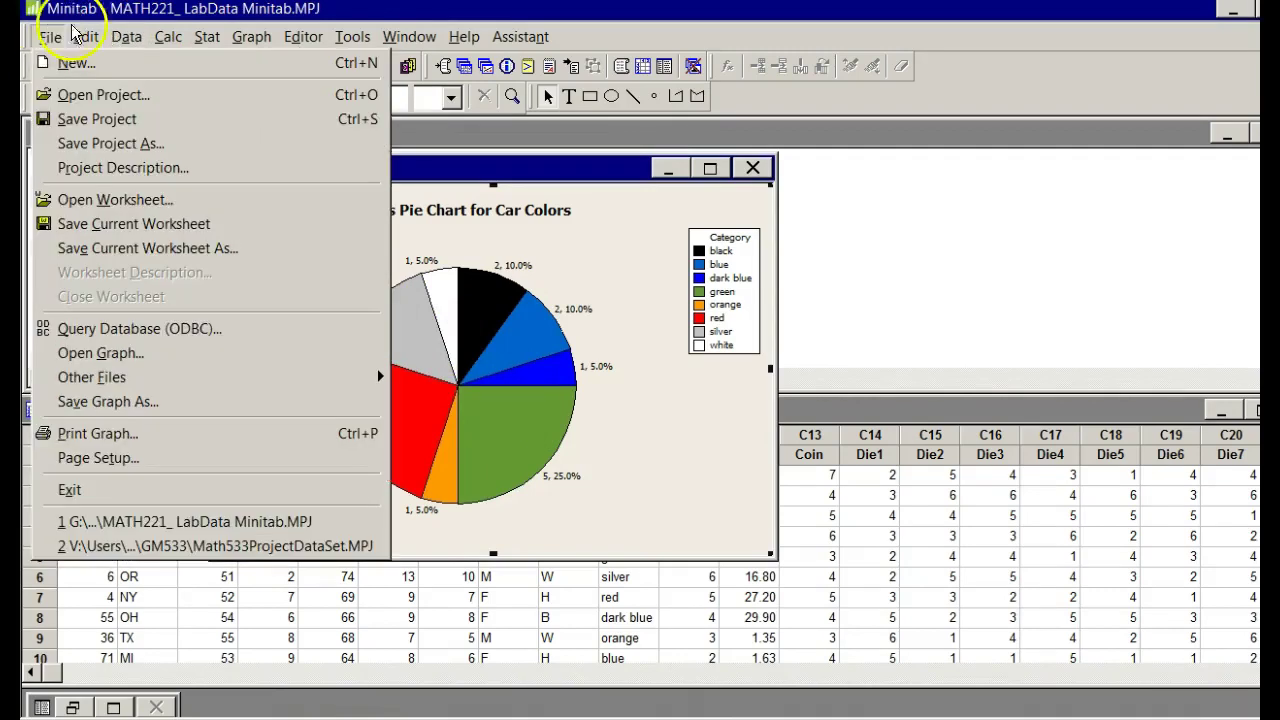
pyautogui.moveTo(207, 37)
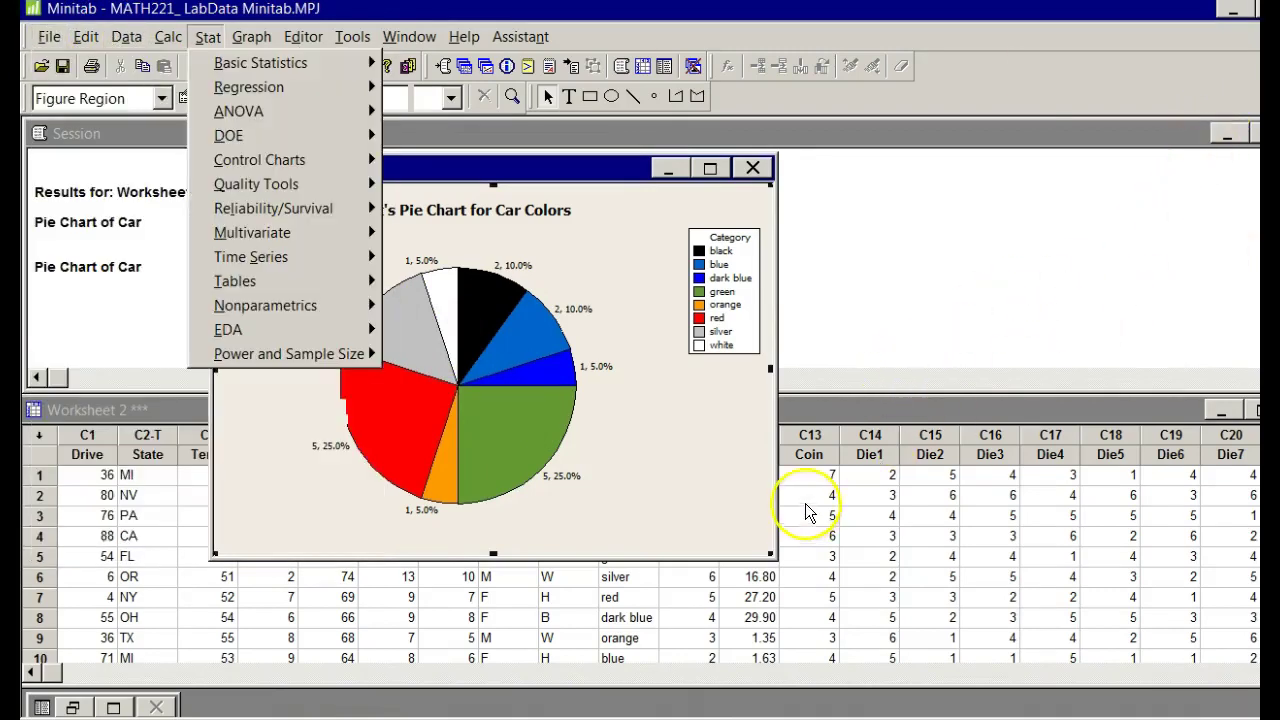
pyautogui.click(1079, 312)
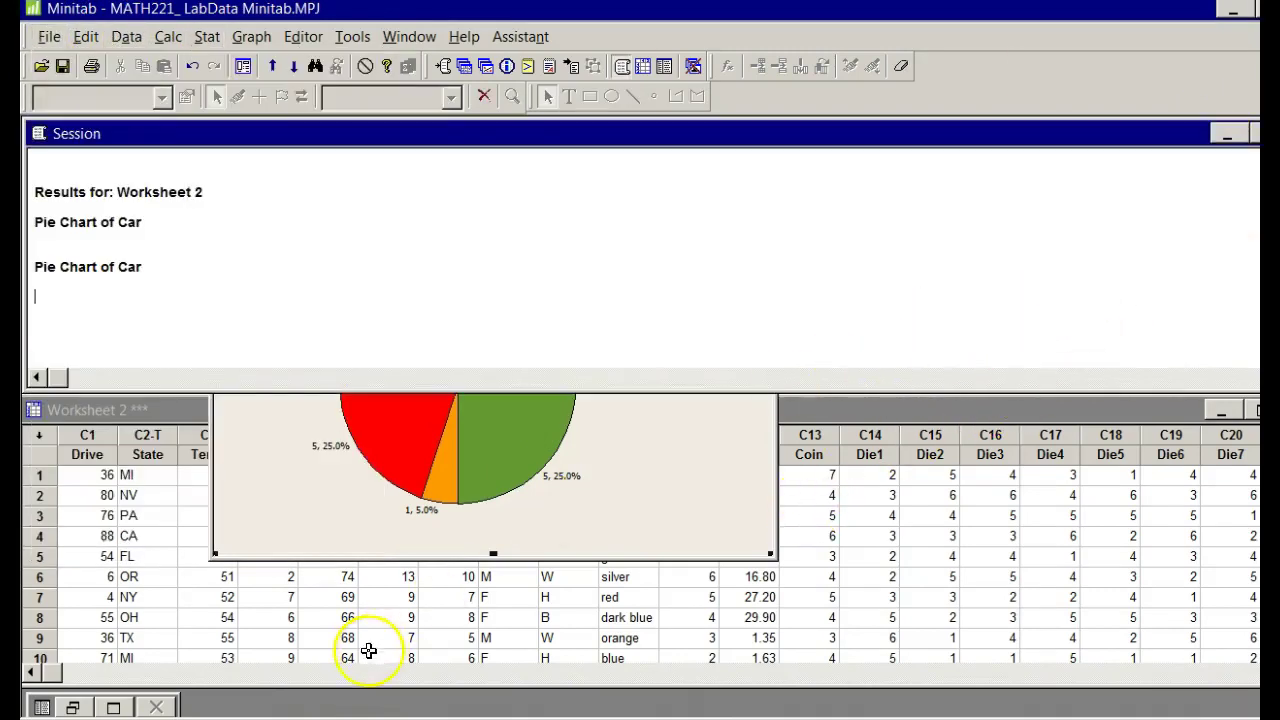
pyautogui.click(637, 533)
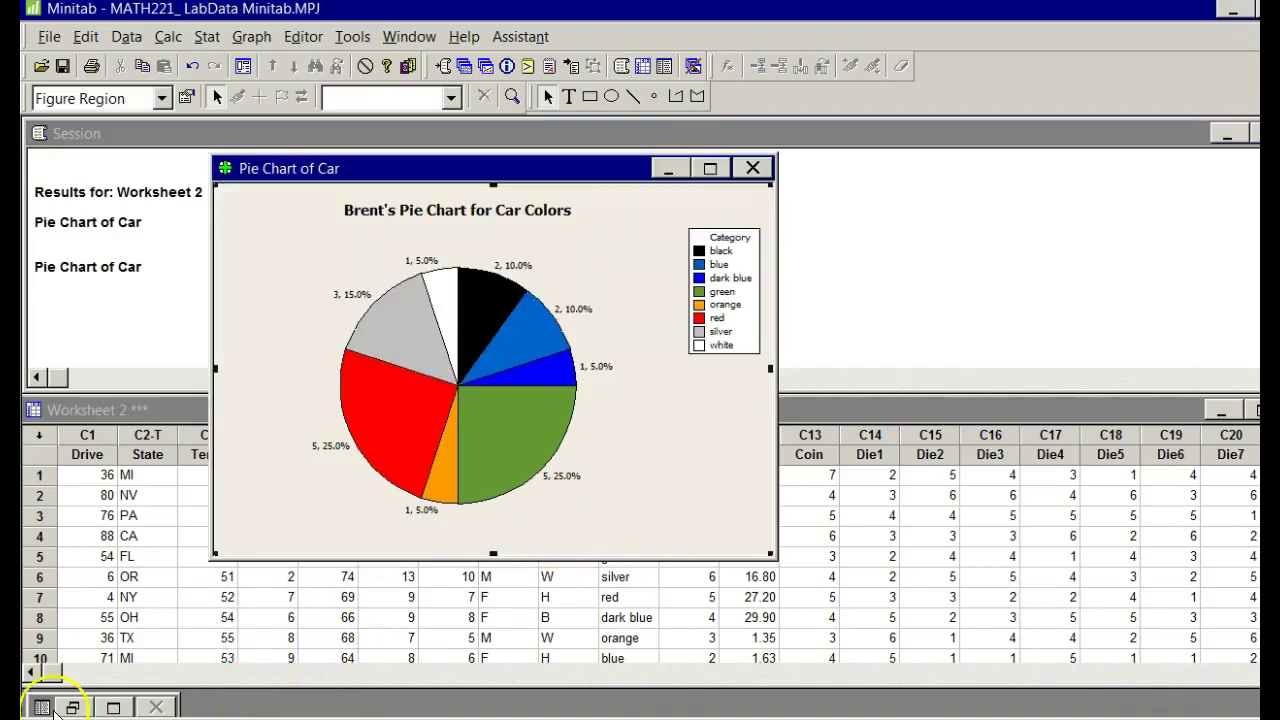